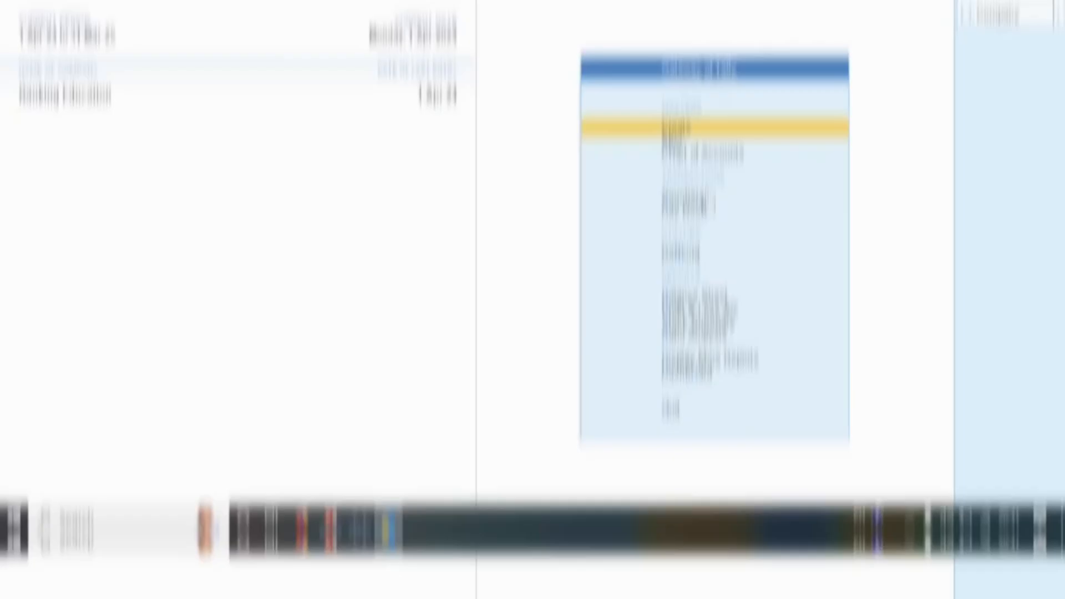
# Create a new ledger named IDBI BANK without an alias and place it under the Bank Accounts group
pyautogui.press('Return')
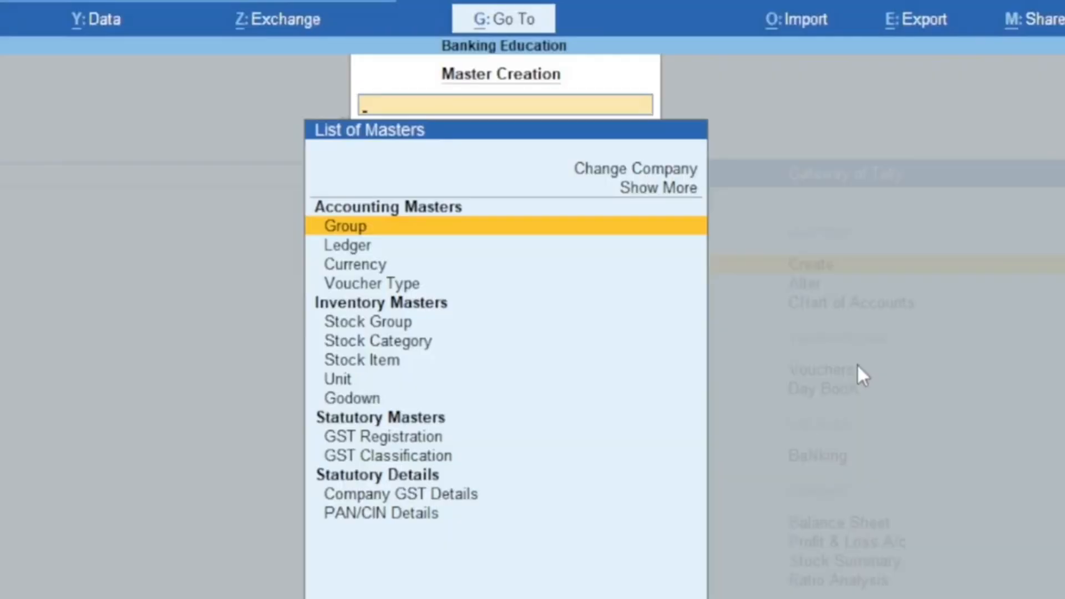
pyautogui.click(369, 253)
pyautogui.click(355, 246)
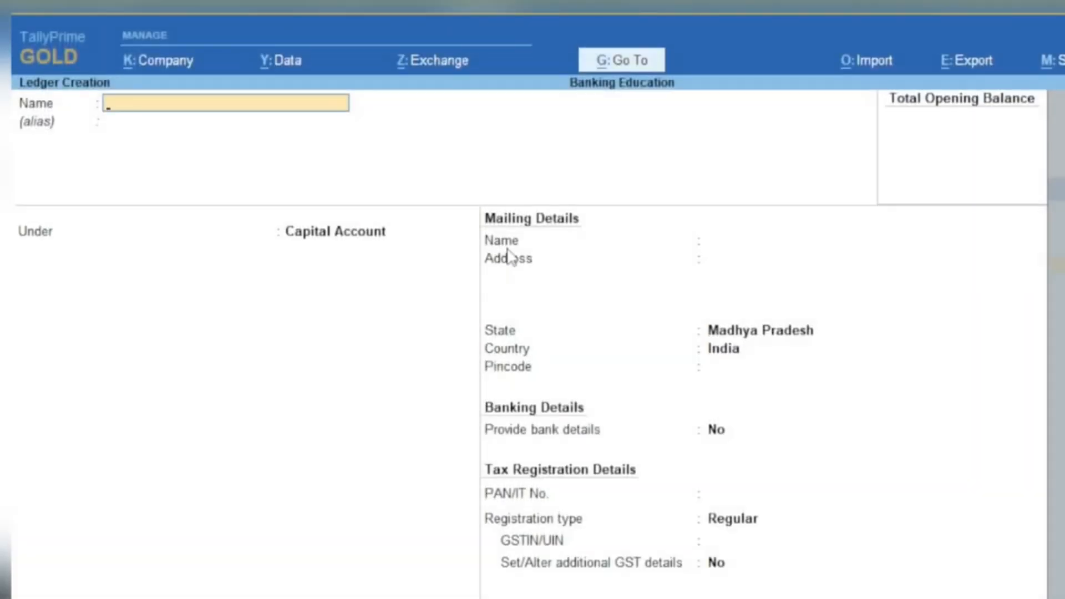
pyautogui.write('IDBI BANK')
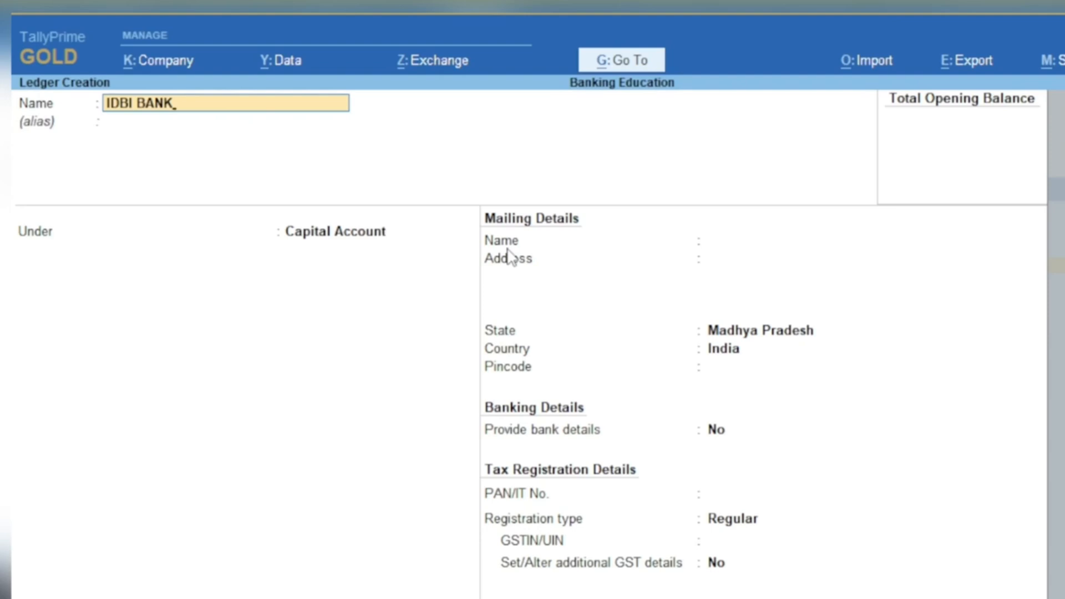
pyautogui.press('Return')
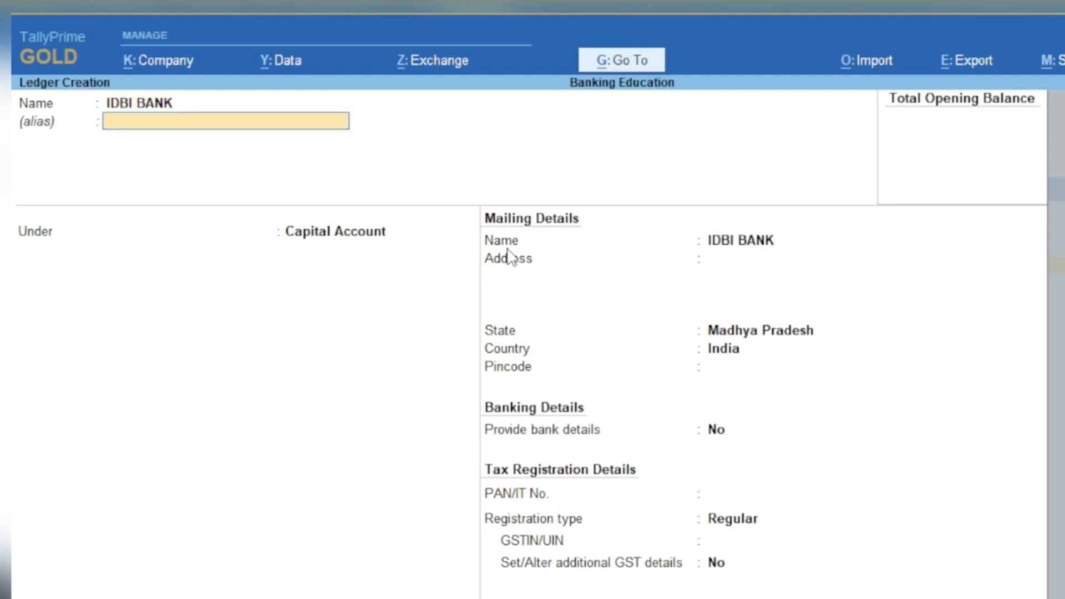
pyautogui.press('Return')
pyautogui.write('Ban')
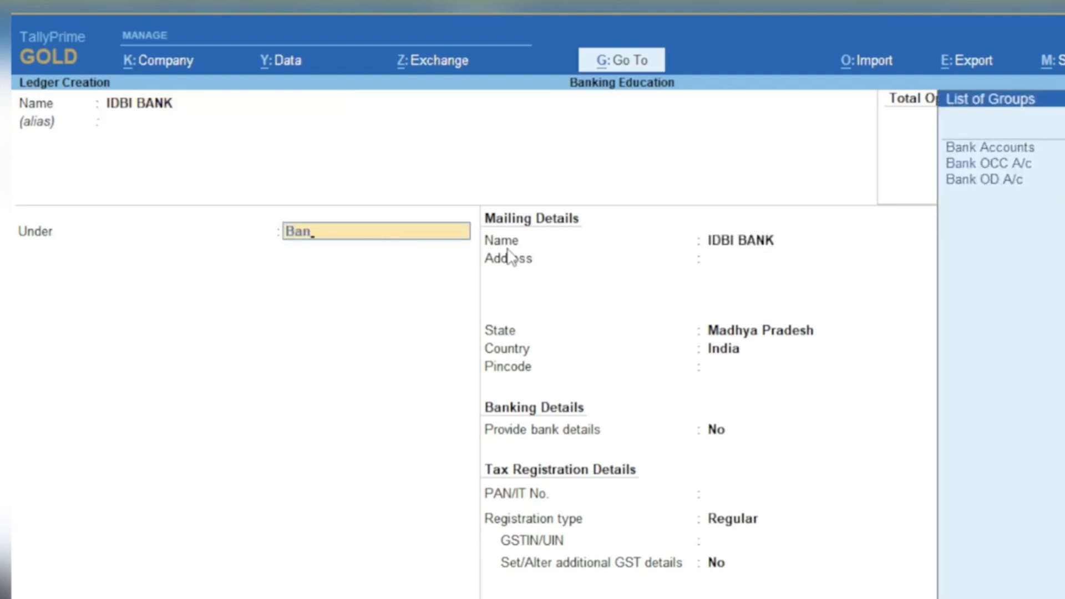
pyautogui.click(969, 151)
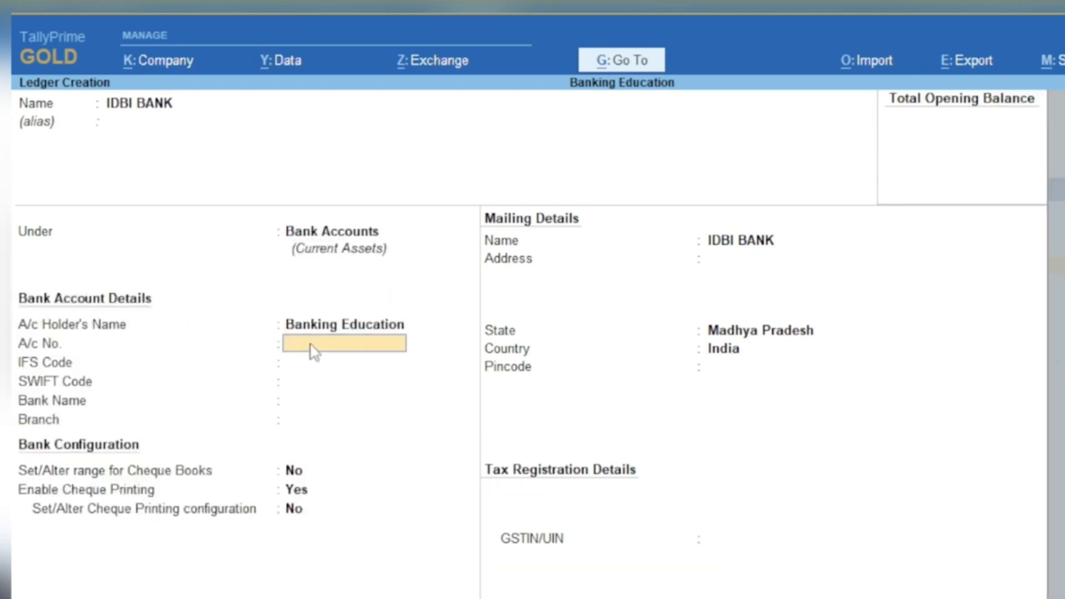
# Fill in the account holder's name, the account number and the IFS code, leaving the SWIFT code blank
pyautogui.click(318, 330)
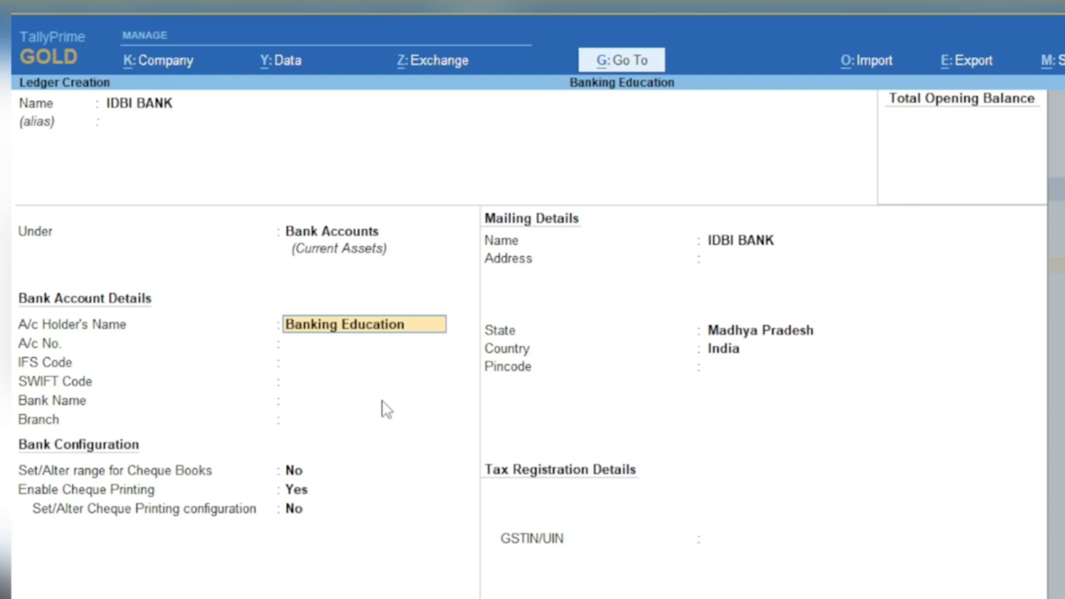
pyautogui.write('NARENDRA')
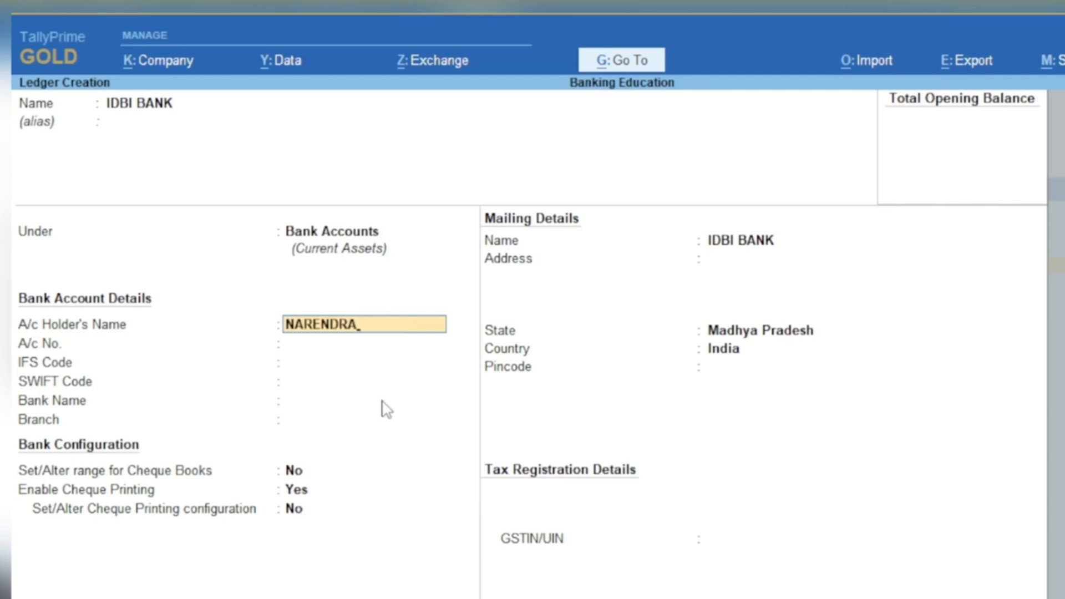
pyautogui.press('Return')
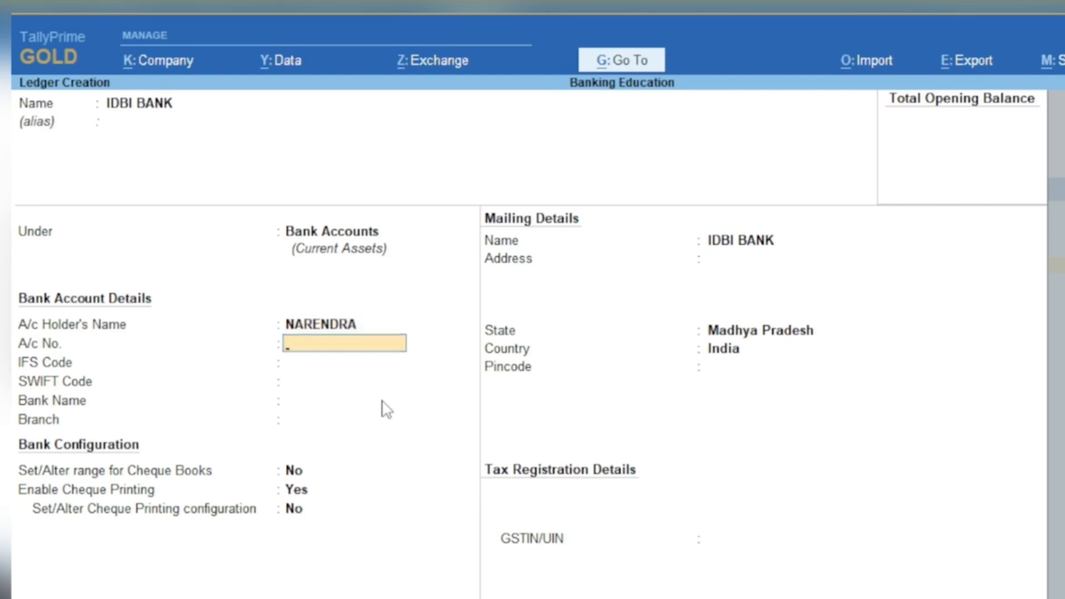
pyautogui.write('50')
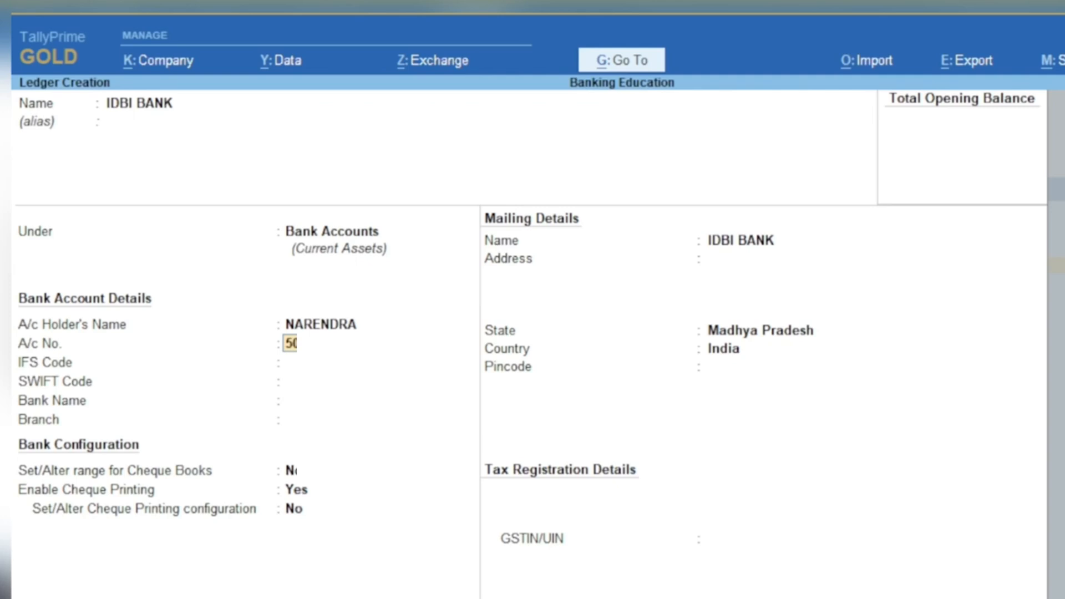
pyautogui.press('Return')
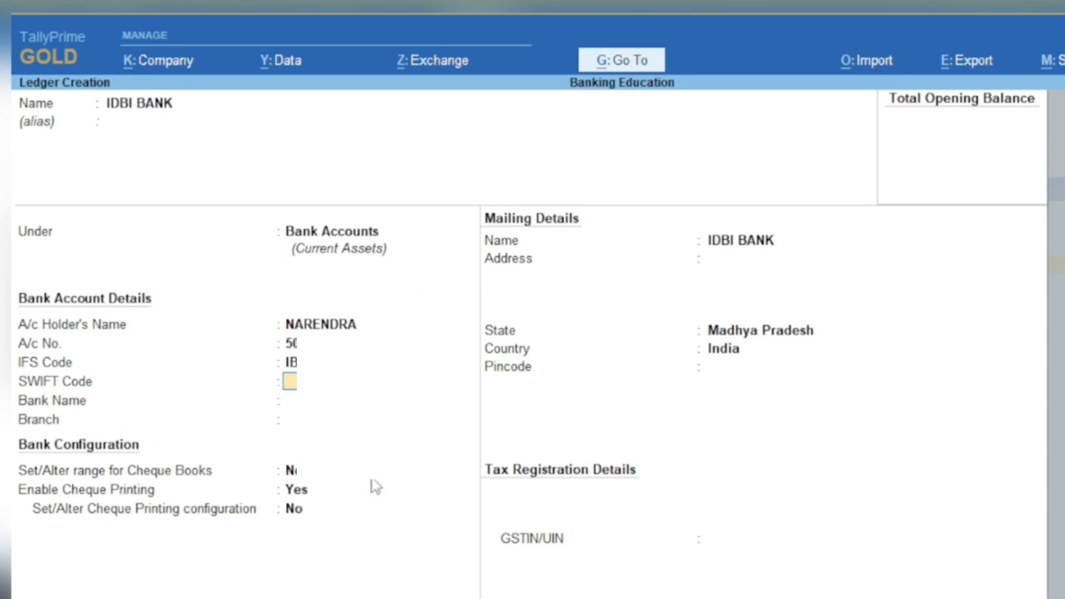
pyautogui.press('Return')
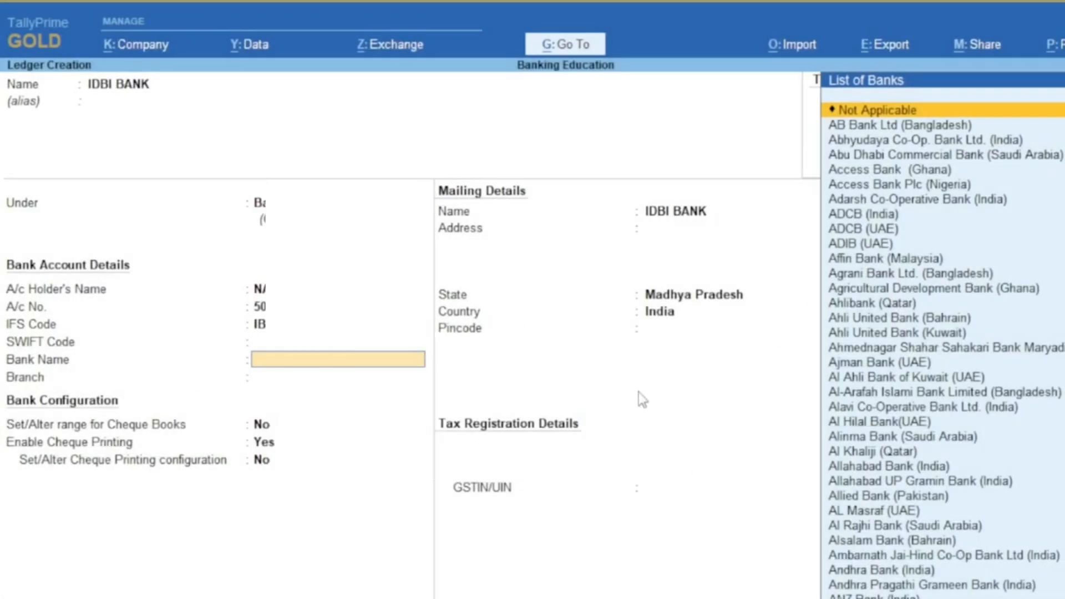
# Set the bank name to IDBI Bank (India) and the branch to AGAR
pyautogui.write('I')
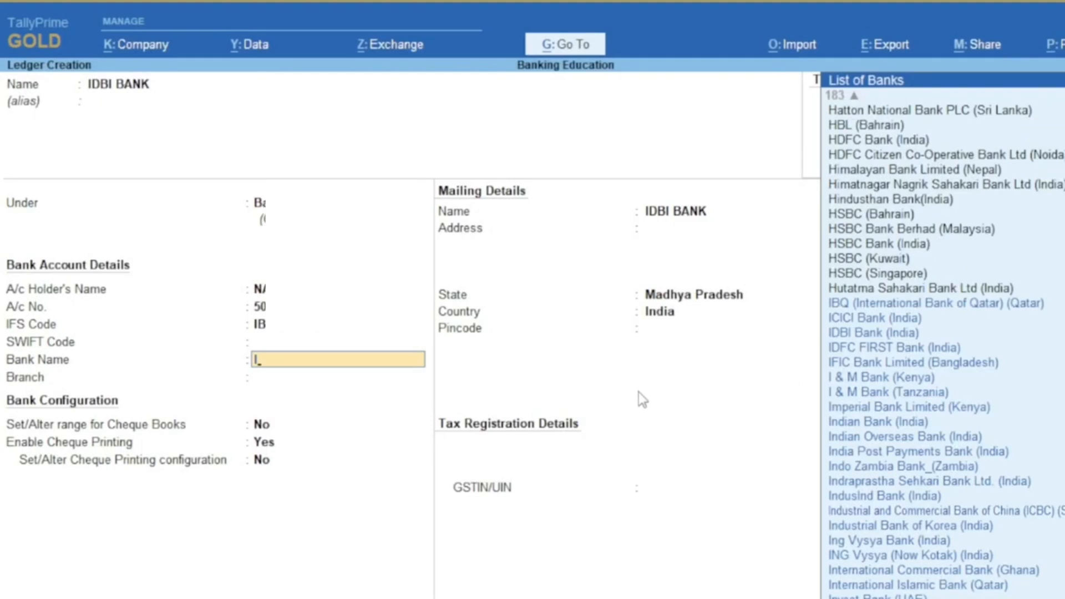
pyautogui.write('DBI')
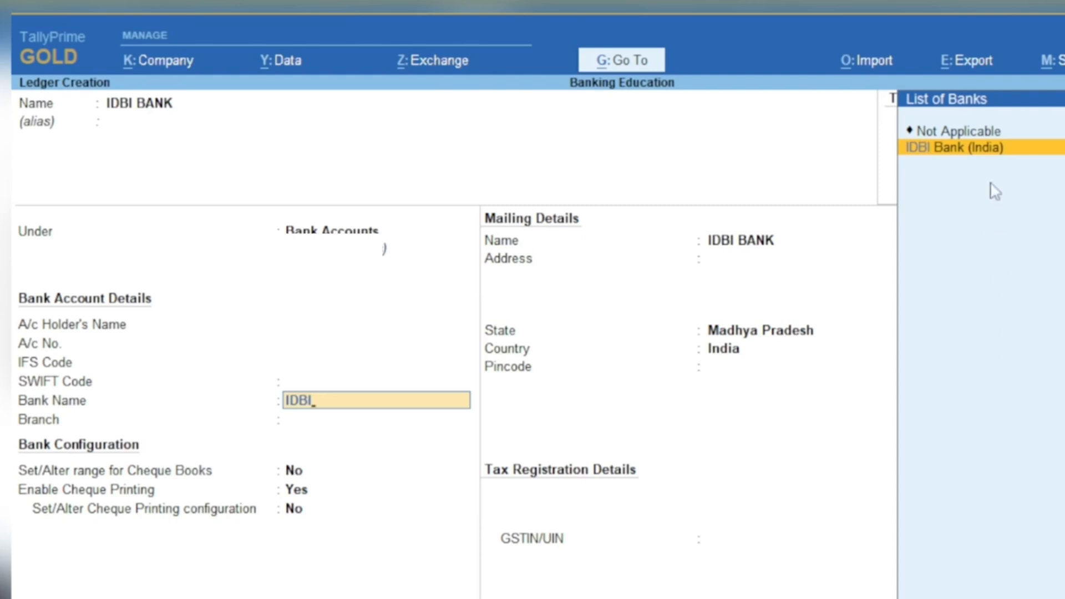
pyautogui.press('Return')
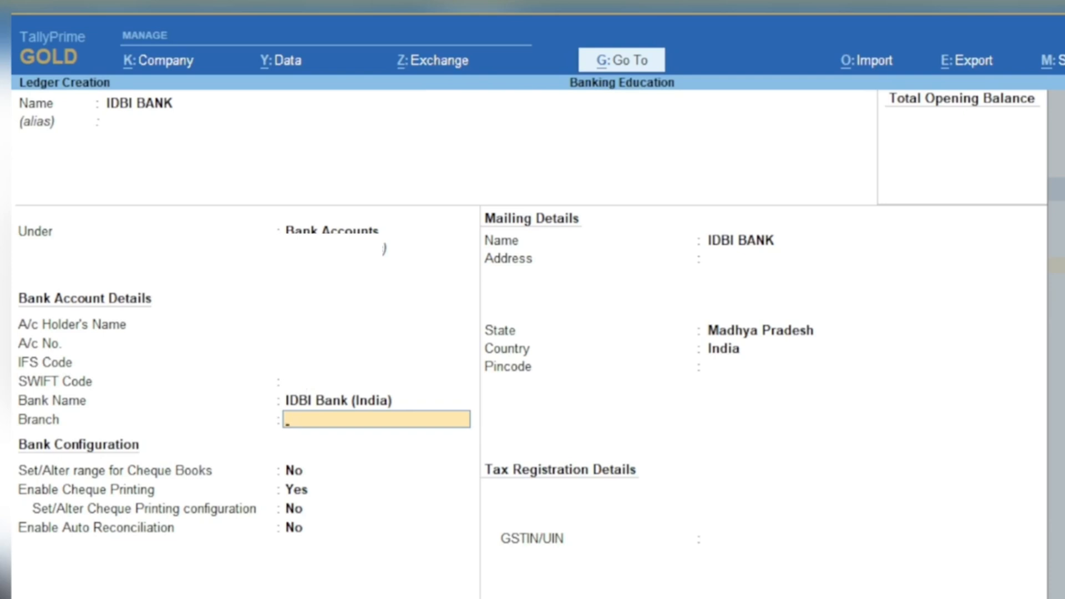
pyautogui.write('AGAR')
pyautogui.press('Return')
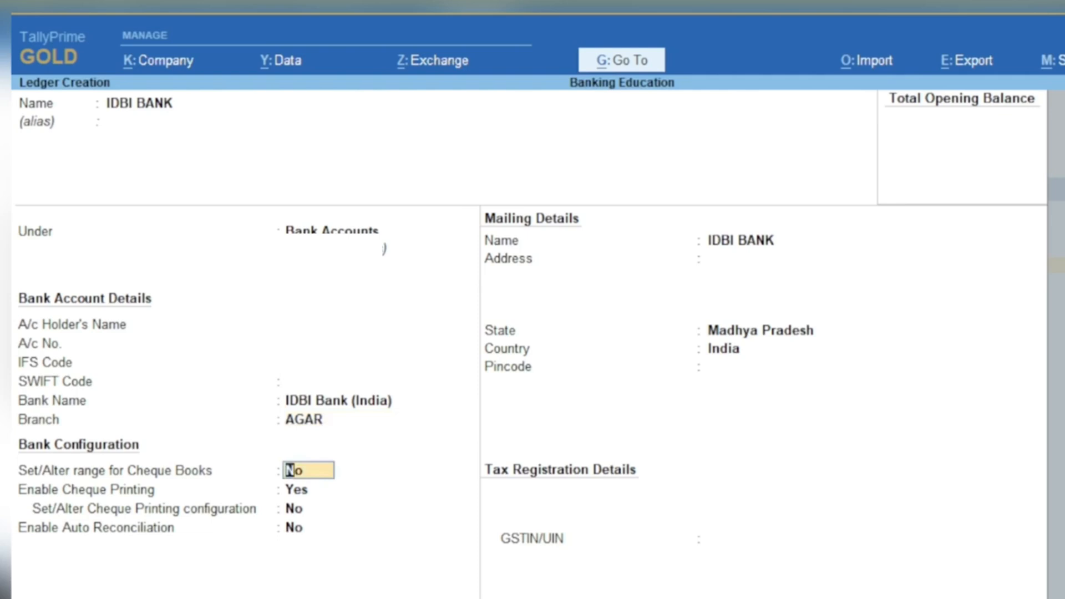
# Keep cheque book ranges at No and cheque printing at Yes, and set Set/Alter Cheque Printing configuration to Yes
pyautogui.press('Return')
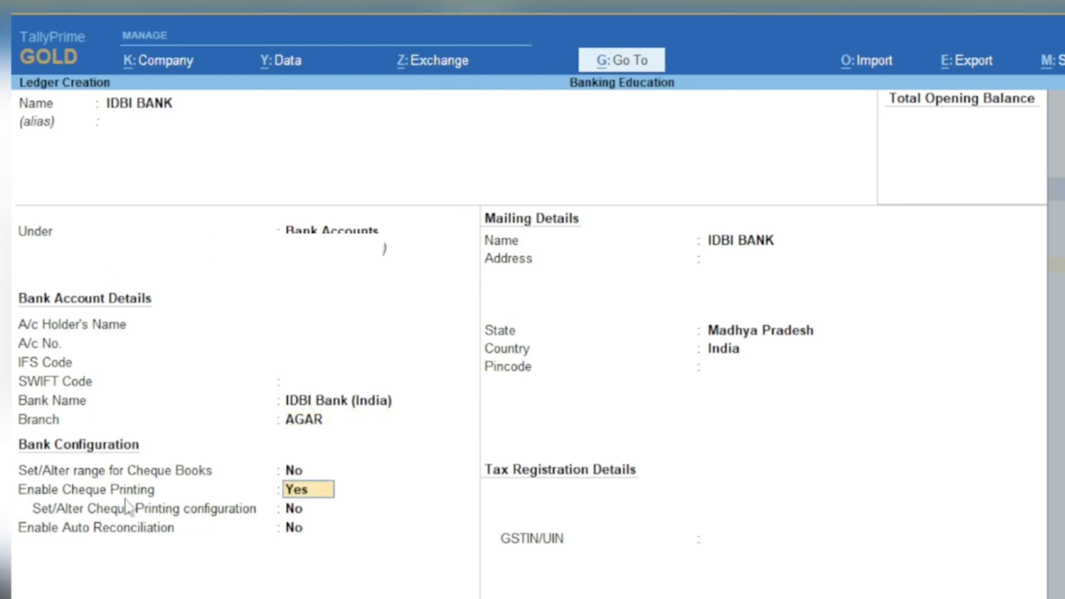
pyautogui.press('Return')
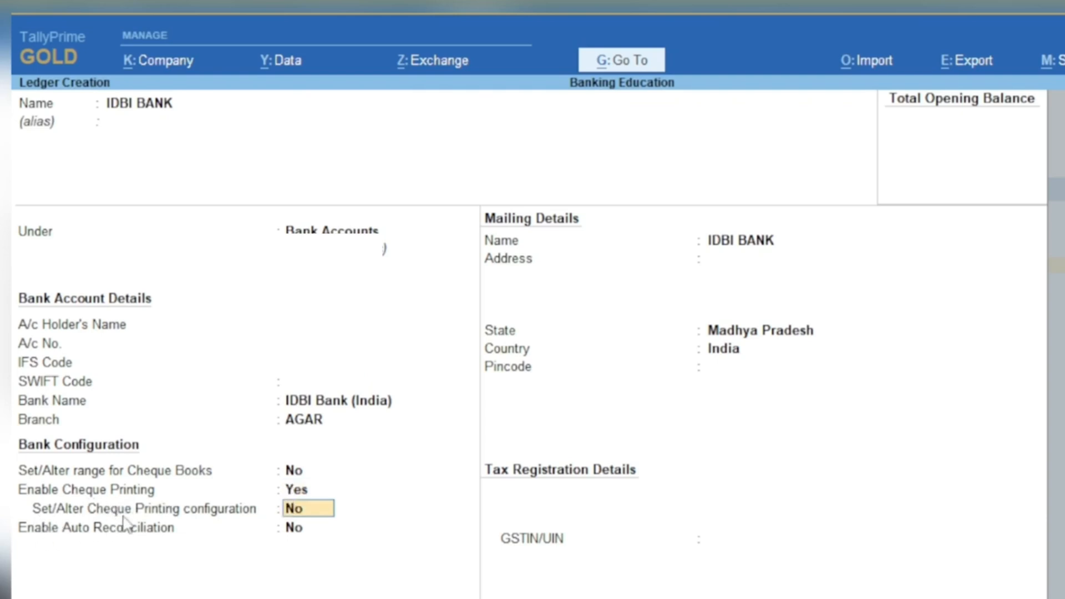
pyautogui.write('Y')
pyautogui.press('Return')
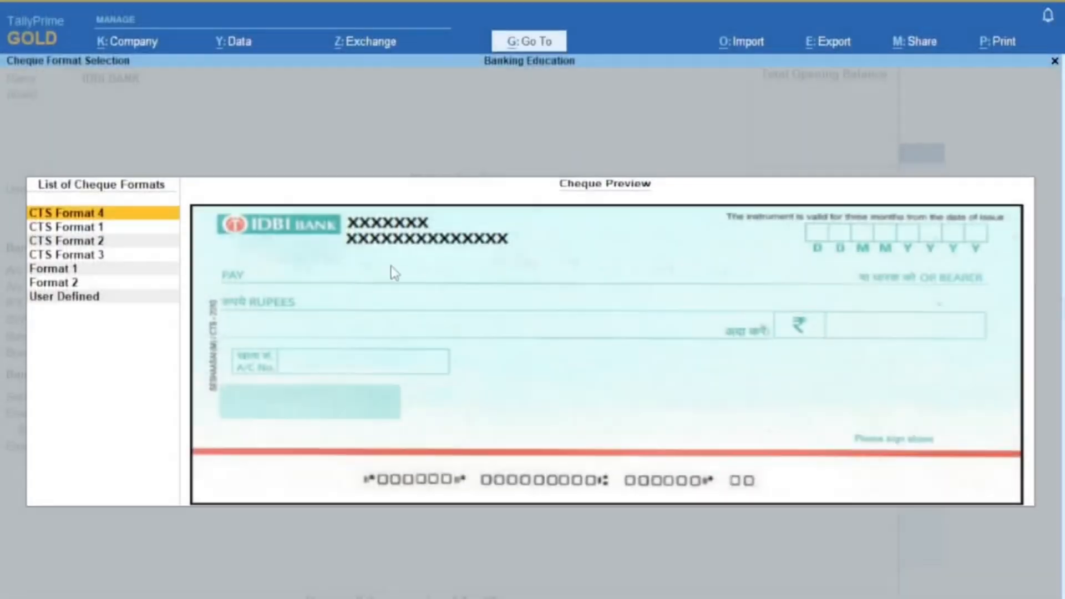
# Preview the CTS Format 1 and CTS Format 2 cheques, and choose CTS Format 3 for the bank
pyautogui.click(87, 228)
pyautogui.click(88, 242)
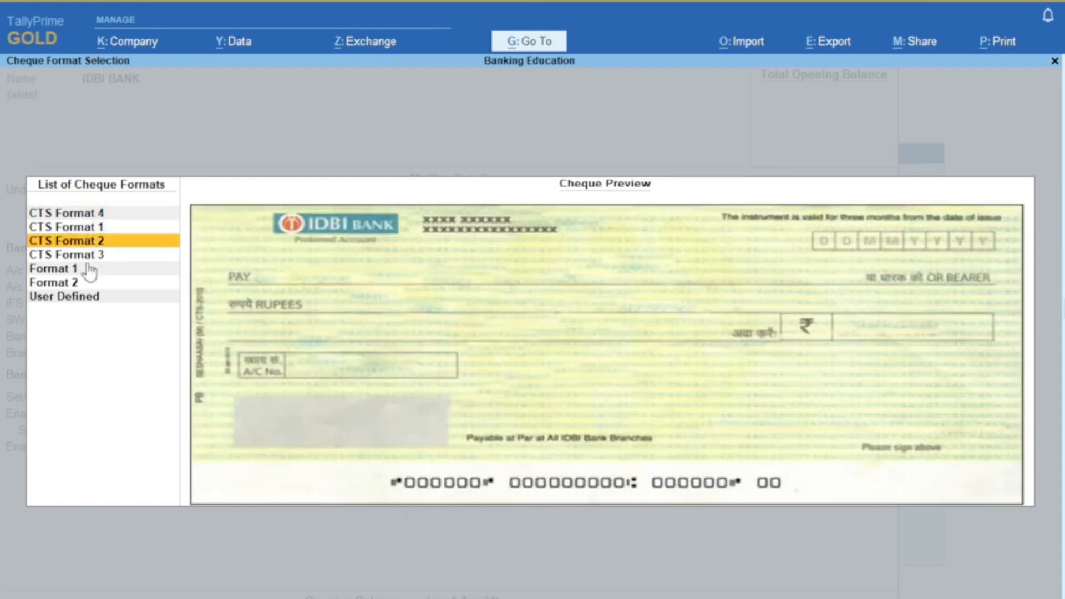
pyautogui.click(88, 262)
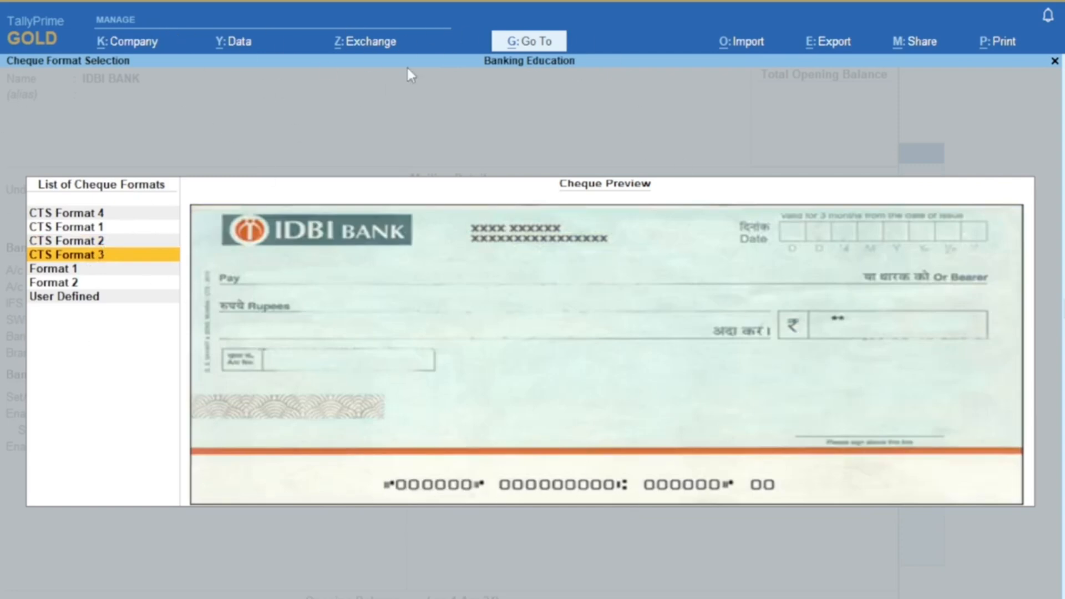
pyautogui.press('Return')
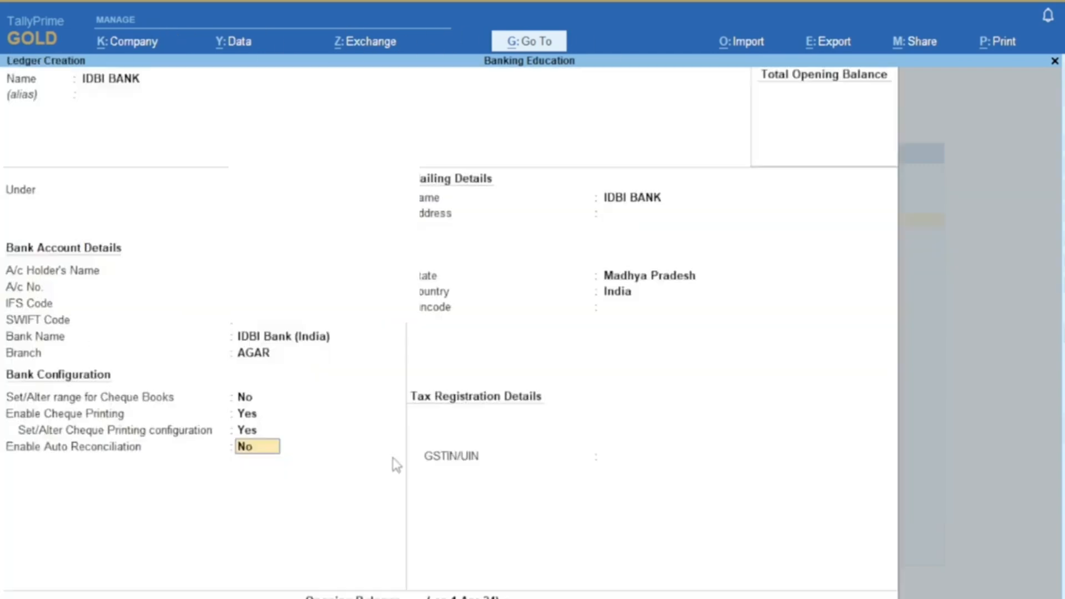
# Reopen the cheque format selection from the bank configuration, compare the remaining layouts, and choose Format 1
pyautogui.click(266, 343)
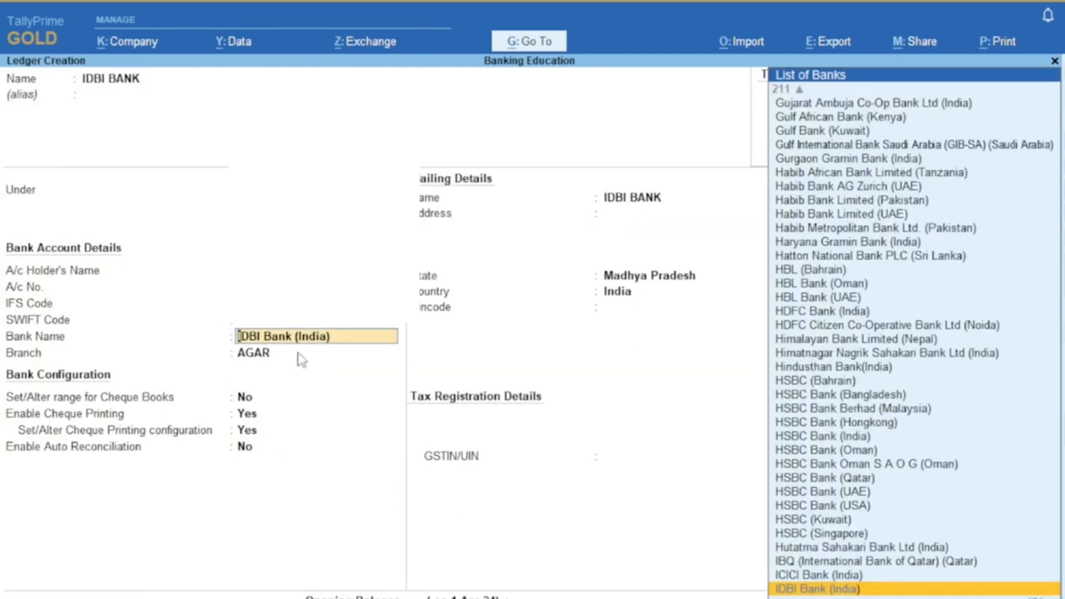
pyautogui.press('Return')
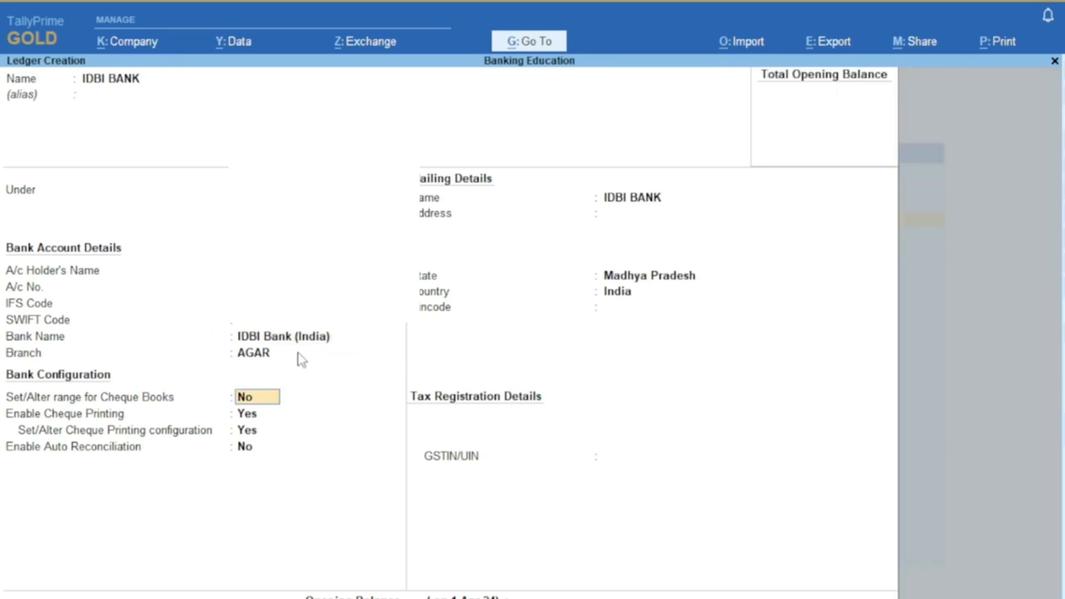
pyautogui.press('Return')
pyautogui.press('Return')
pyautogui.press('Return')
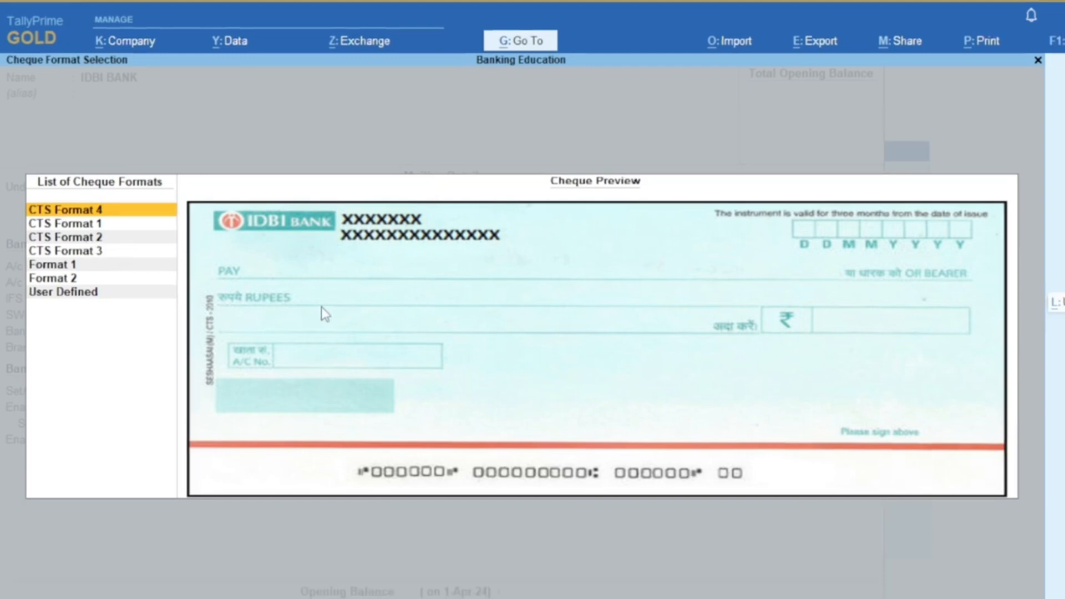
pyautogui.click(115, 253)
pyautogui.click(112, 277)
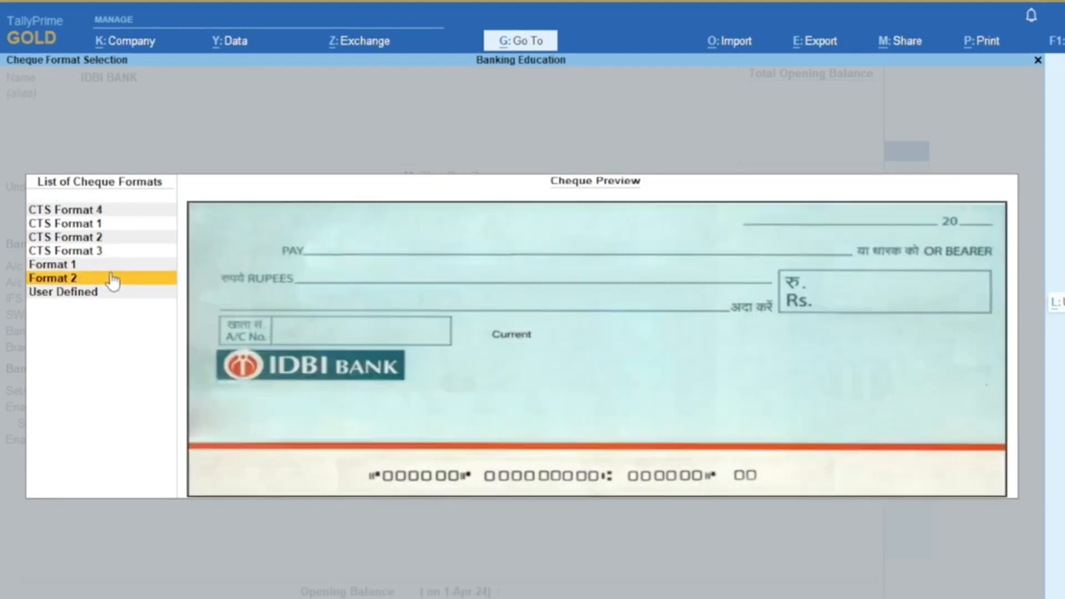
pyautogui.click(108, 266)
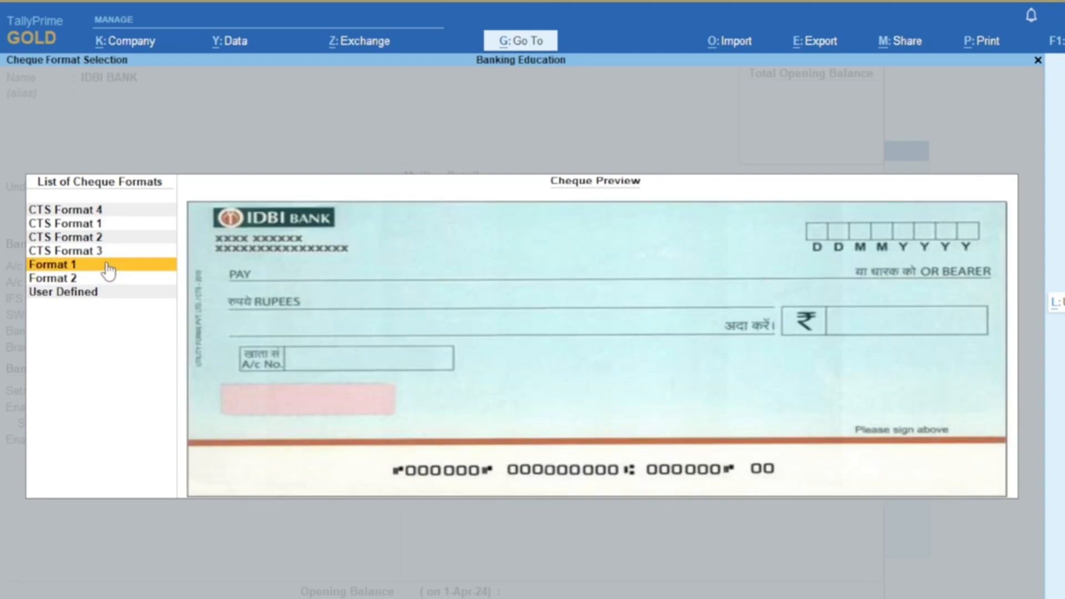
pyautogui.press('Return')
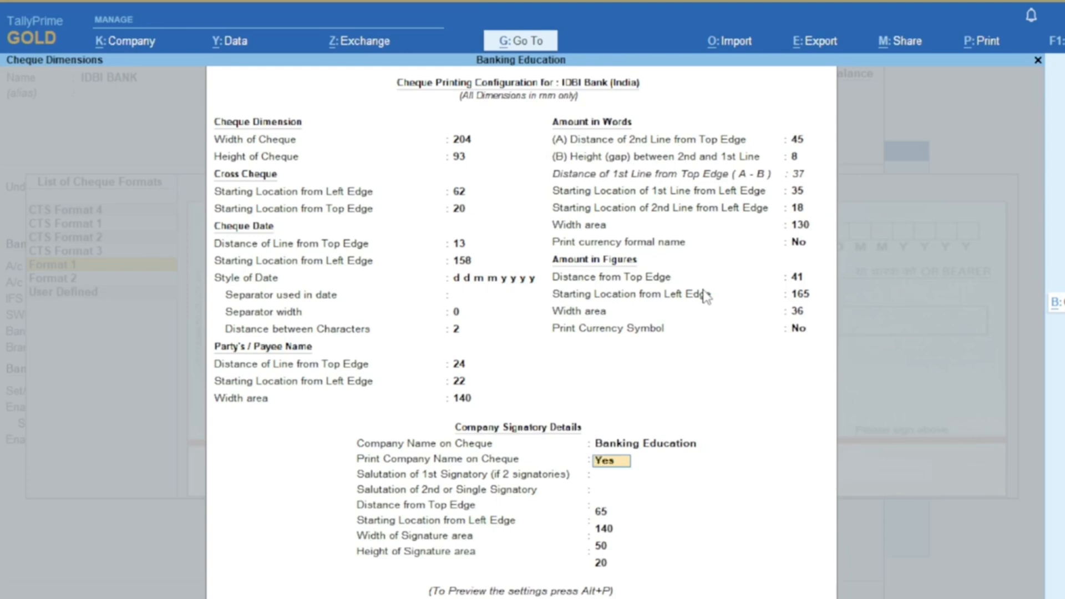
# Accept the default cheque dimensions, keeping Print Company Name on Cheque at Yes and the signatory salutation blank
pyautogui.press('Return')
pyautogui.press('Return')
pyautogui.press('Return')
pyautogui.press('Return')
pyautogui.press('Return')
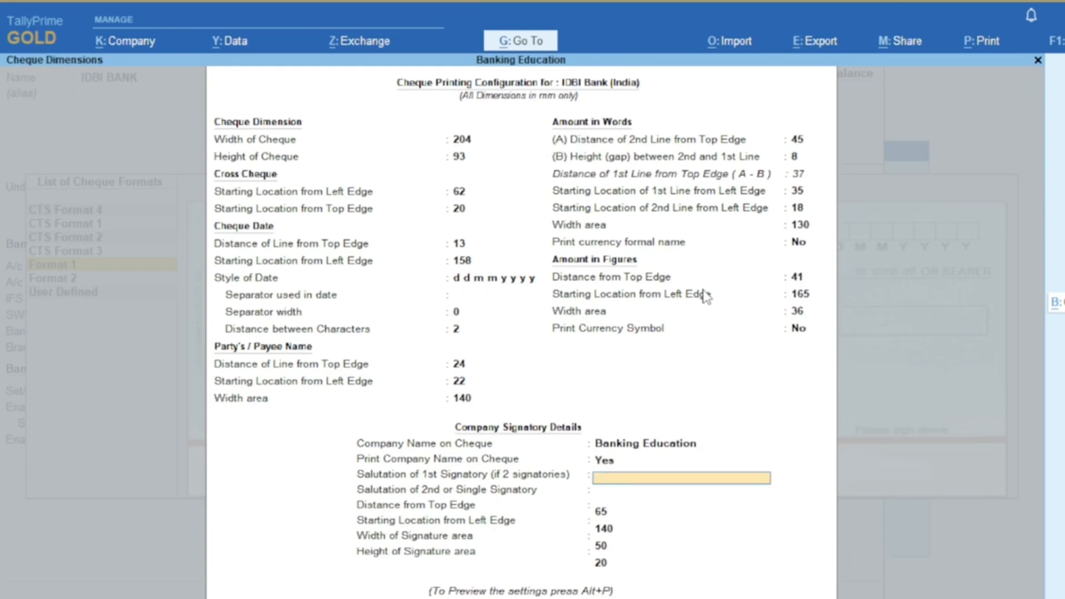
pyautogui.press('Return')
# Preview the sample cheque print, zoom in to check its layout, and close the preview without printing
pyautogui.hotkey('alt', 'p')
pyautogui.press('Left')
pyautogui.press('Return')
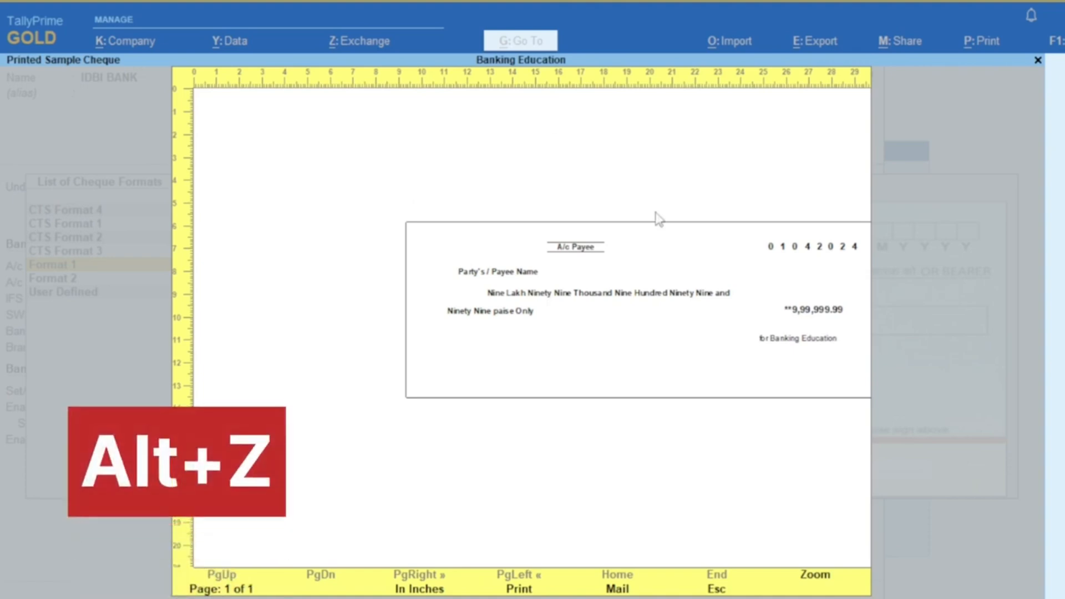
pyautogui.hotkey('alt', 'z')
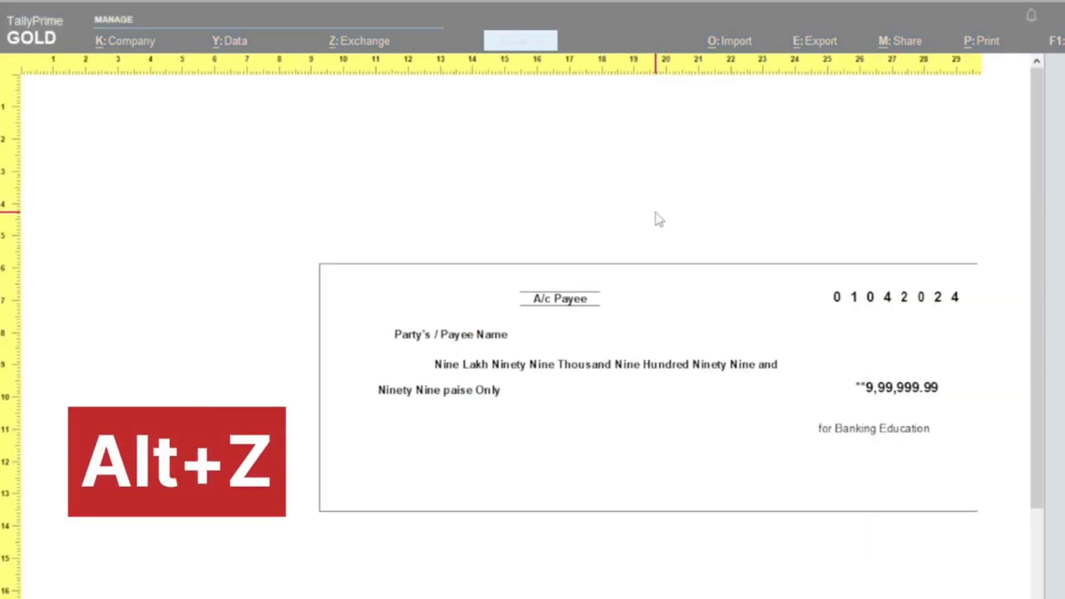
pyautogui.hotkey('alt', 'z')
pyautogui.press('Escape')
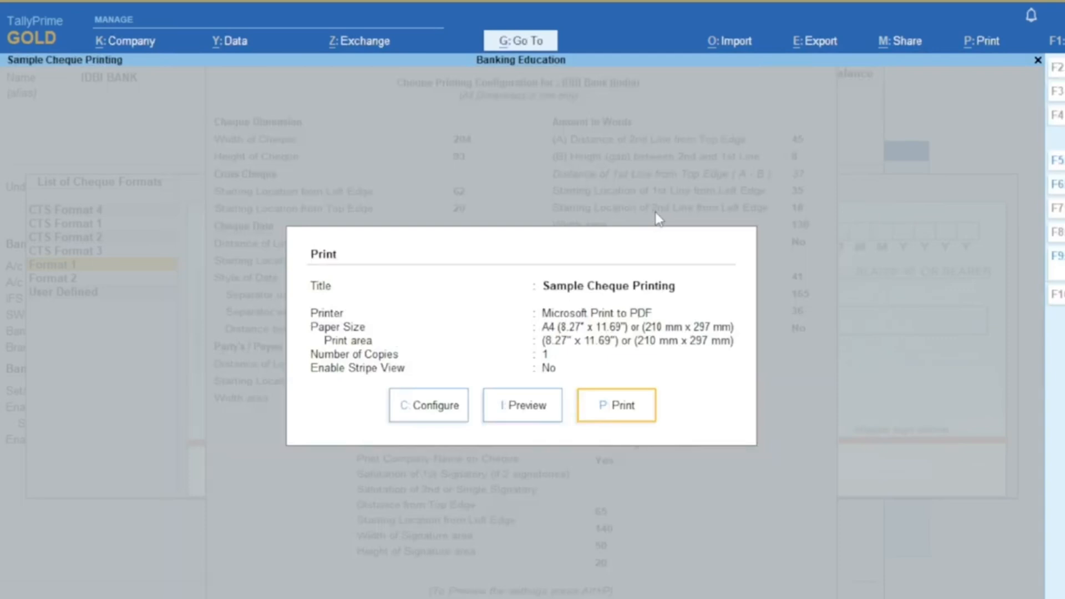
pyautogui.press('Escape')
pyautogui.press('Escape')
# Keep the mailing name IDBI BANK and enter the bank's town as the first line of the mailing address
pyautogui.press('Return')
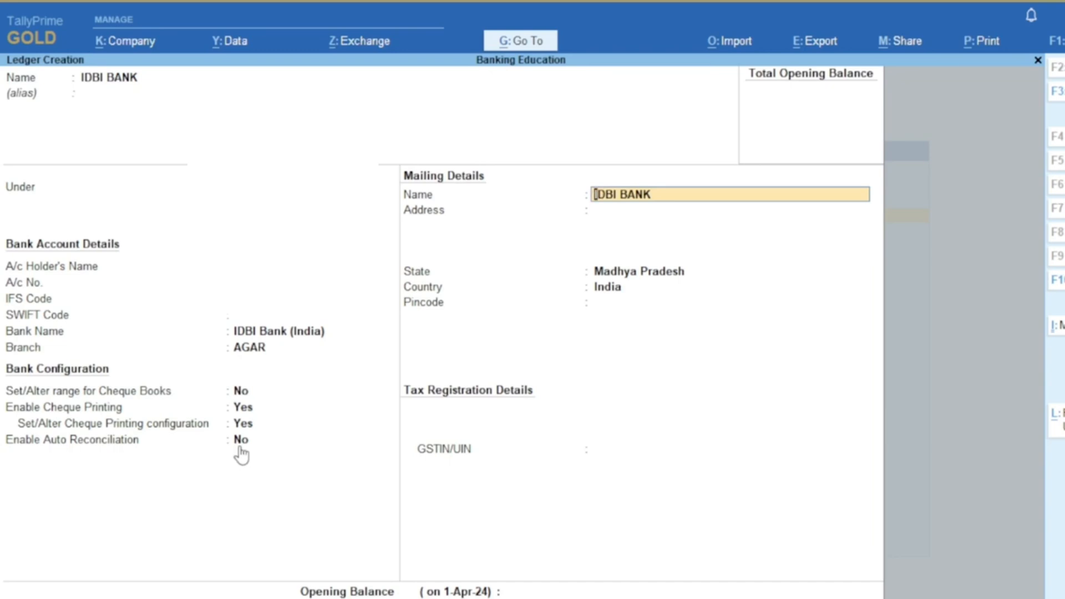
pyautogui.press('Return')
pyautogui.write('AGAR')
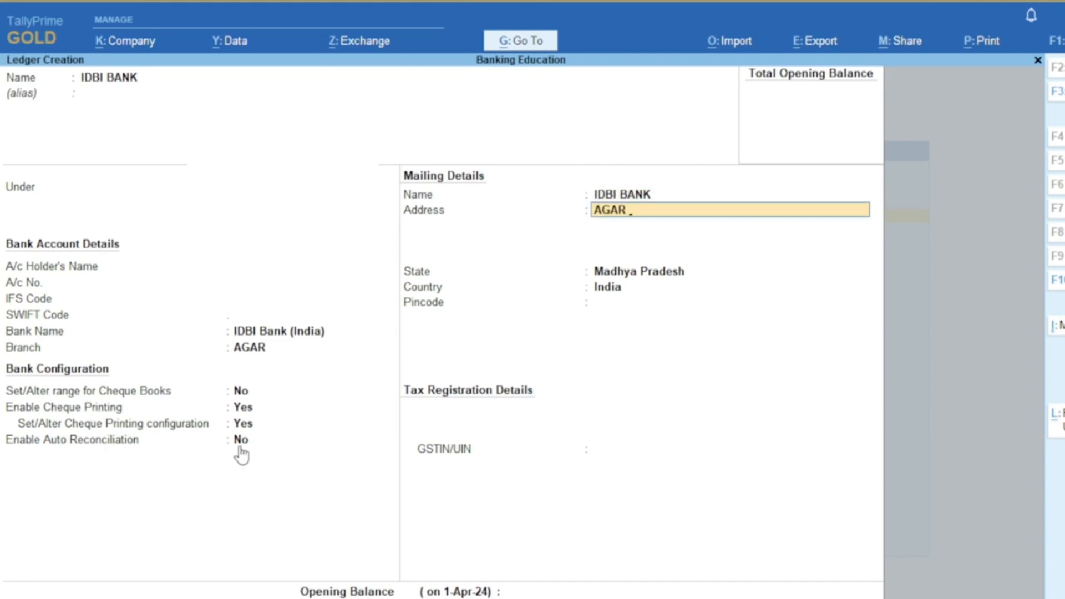
pyautogui.press('Return')
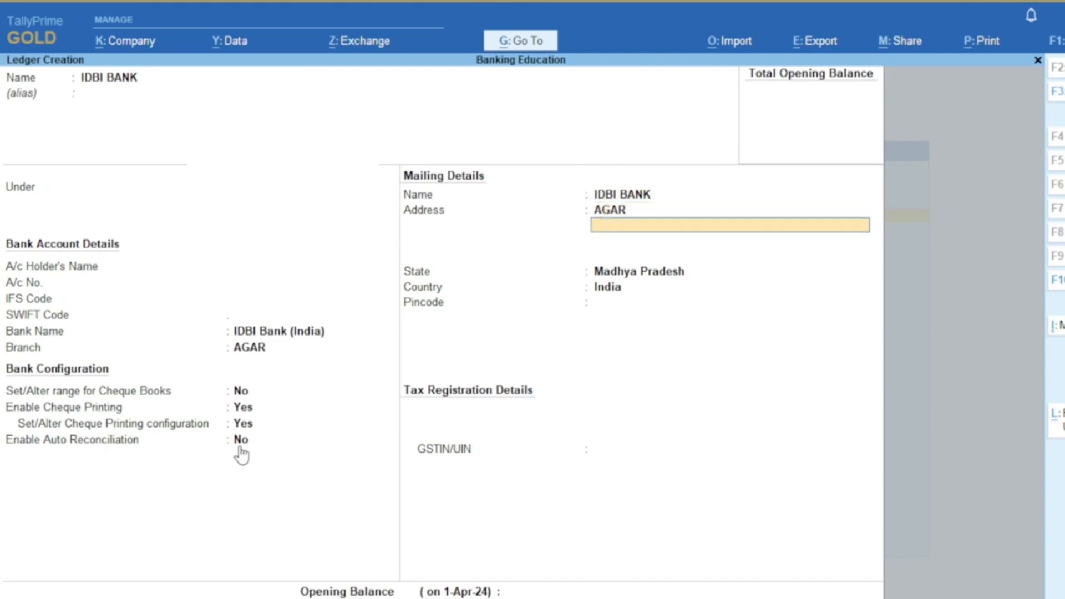
# Enter the bank's pincode in the mailing details, leave GSTIN/UIN and the opening balance blank, and save the IDBI BANK ledger
pyautogui.press('Return')
pyautogui.press('Return')
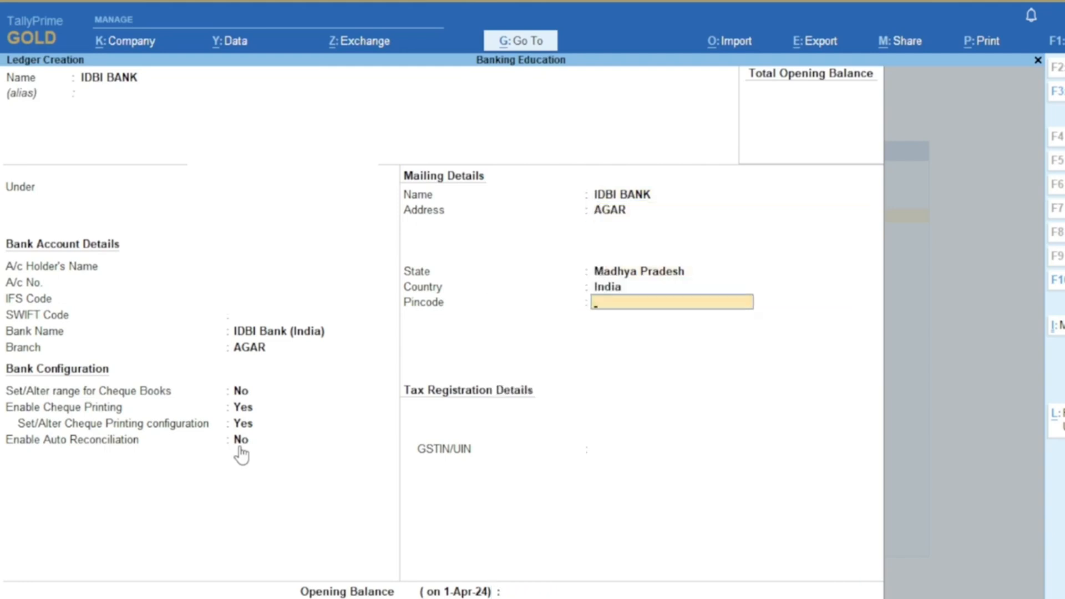
pyautogui.write('465441')
pyautogui.press('Return')
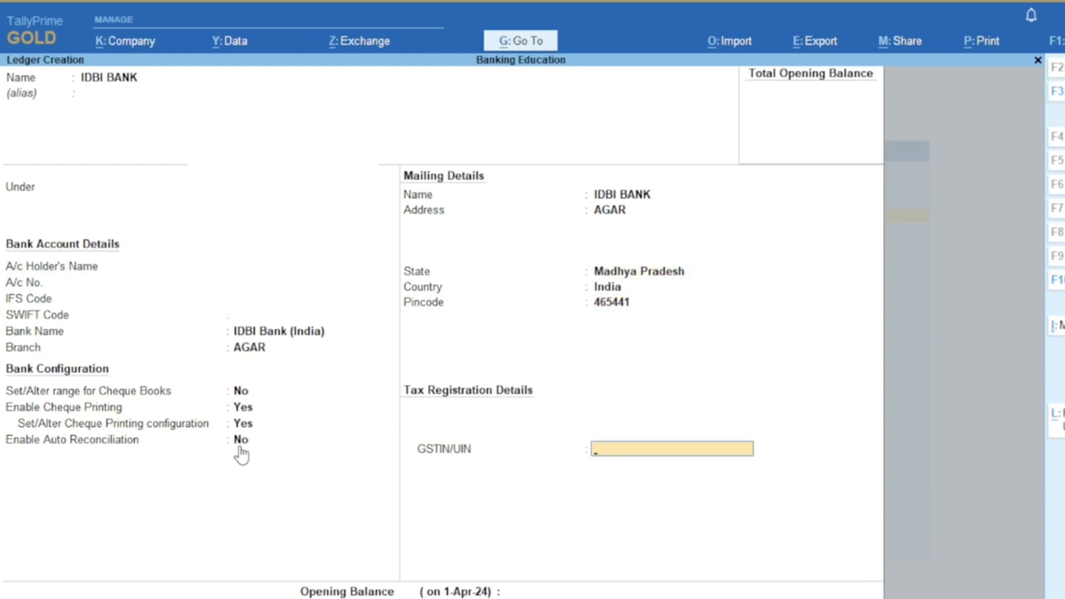
pyautogui.press('Return')
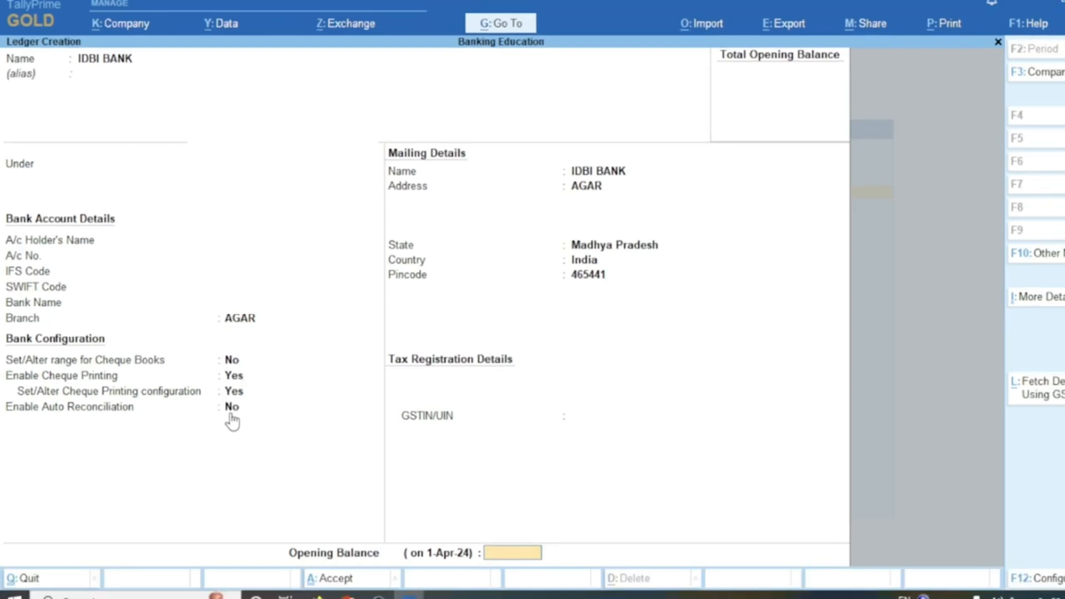
pyautogui.press('Return')
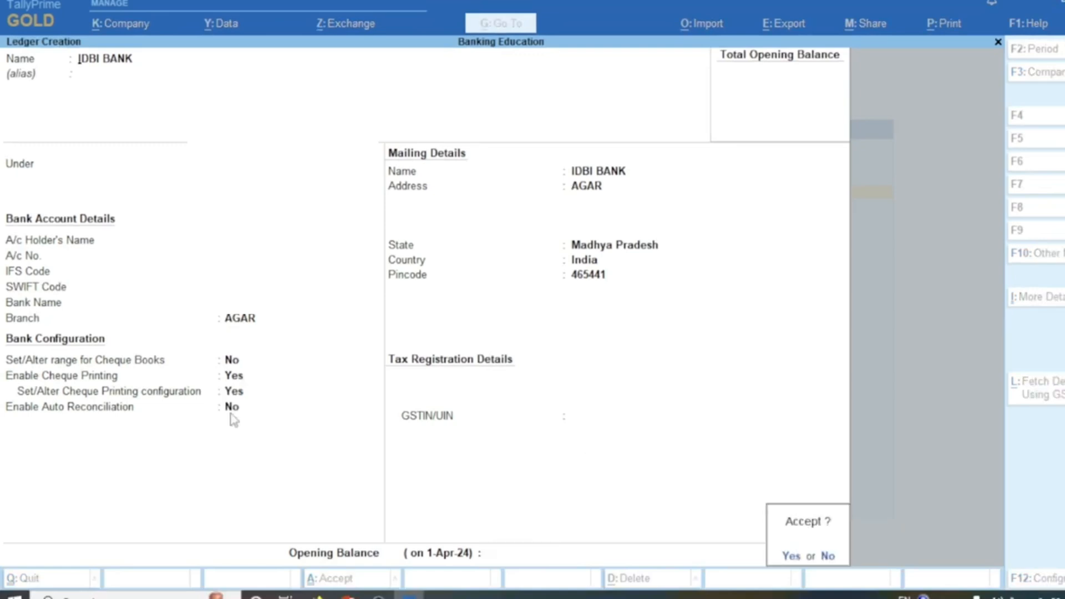
pyautogui.press('Return')
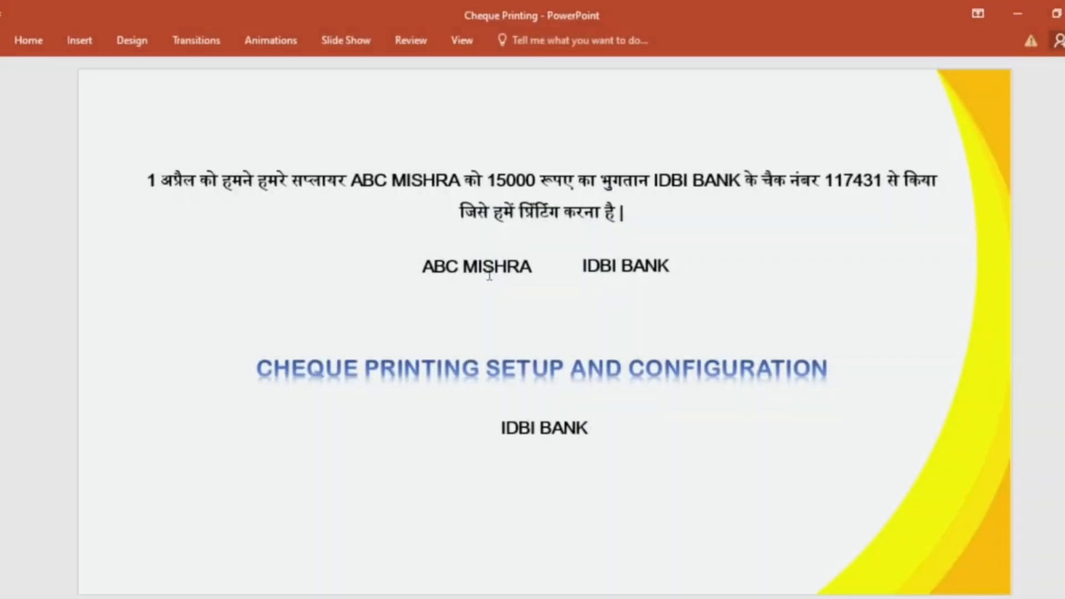
# Copy the supplier's name from the PowerPoint slide and enter it as the name of a new ledger in TallyPrime
pyautogui.doubleClick(488, 269)
pyautogui.tripleClick(489, 278)
pyautogui.hotkey('ctrl', 'c')
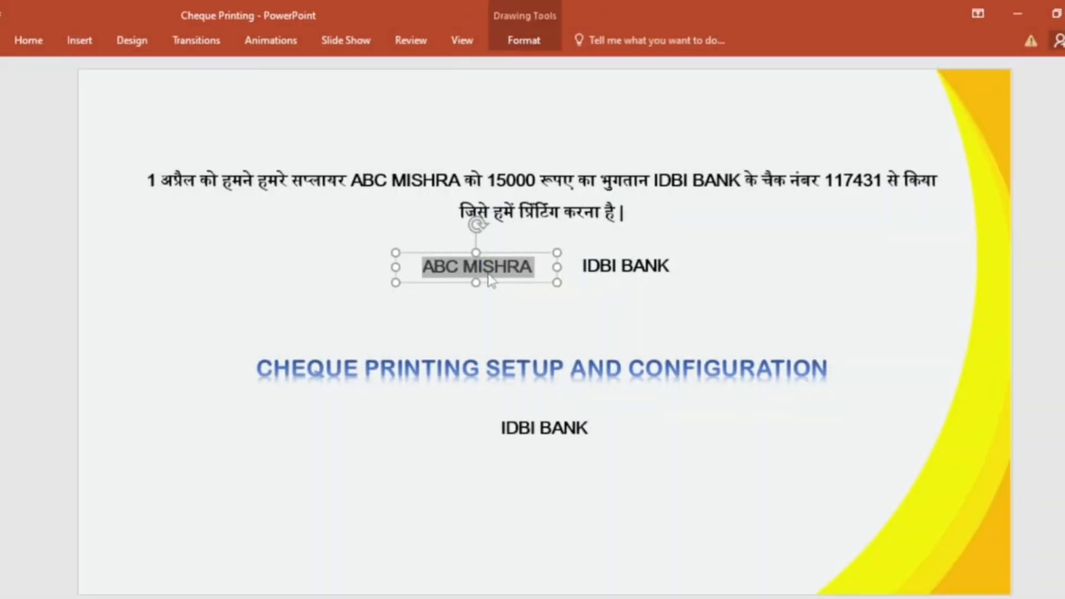
pyautogui.click(244, 335)
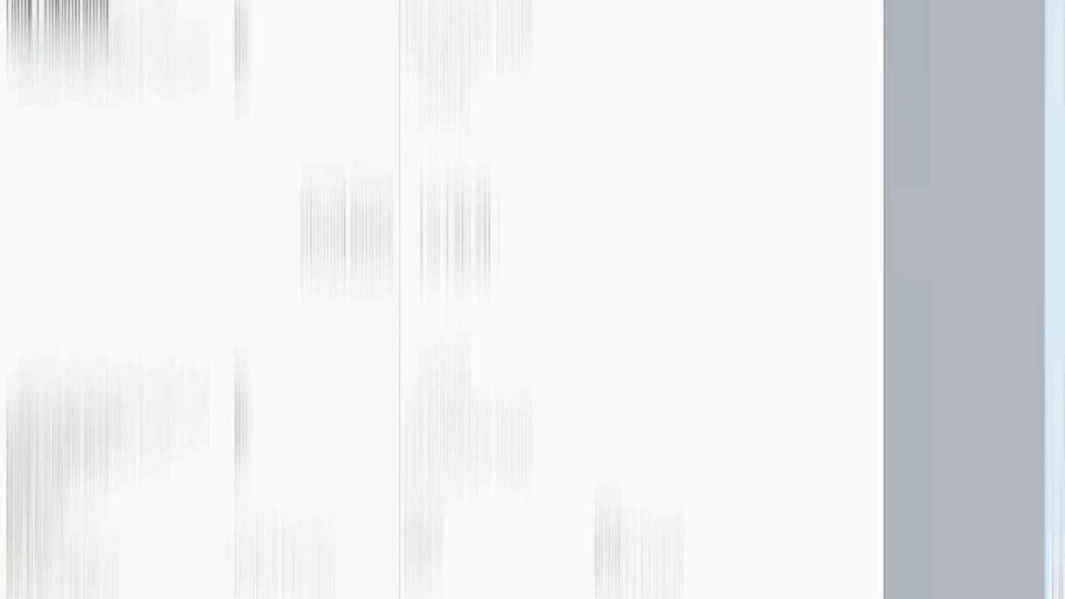
pyautogui.hotkey('ctrl', 'v')
pyautogui.press('Return')
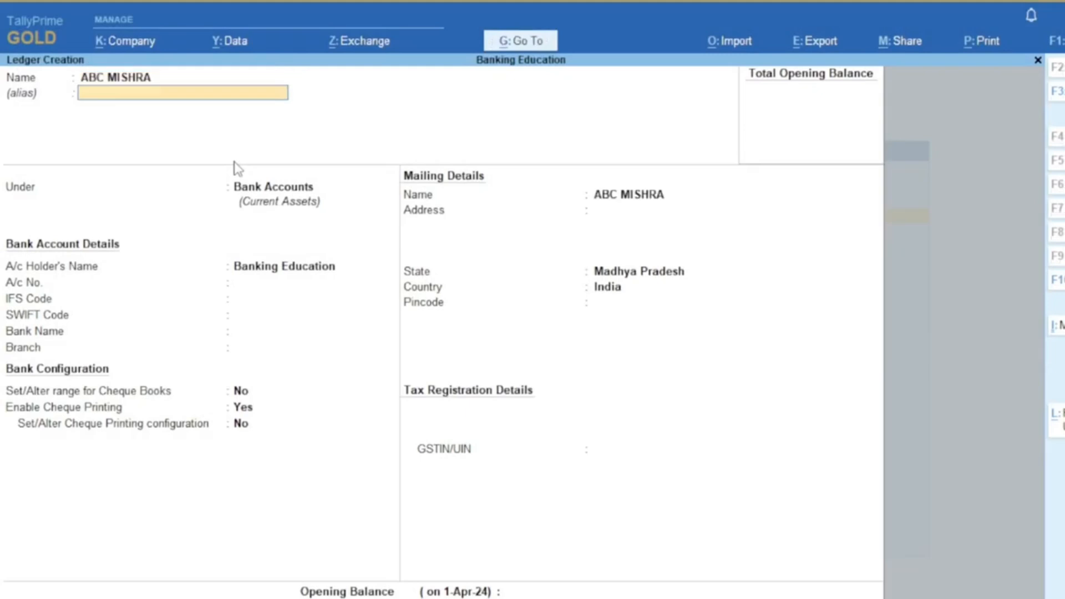
# Place the supplier ledger under Sundry Creditors without an alias, with Maintain balances bill-by-bill at No
pyautogui.press('Return')
pyautogui.press('Return')
pyautogui.press('Return')
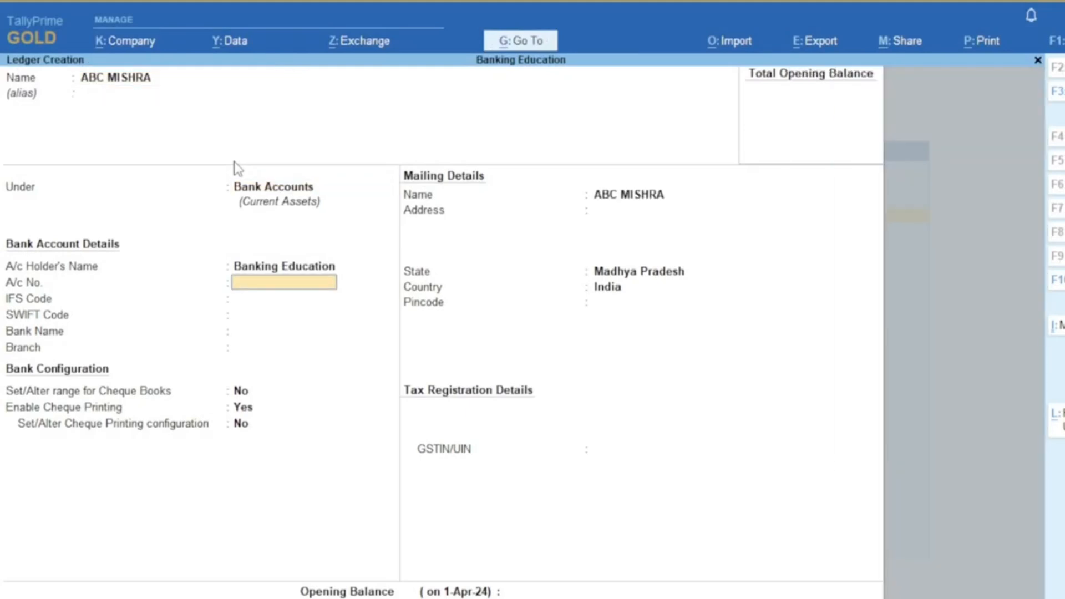
pyautogui.click(245, 192)
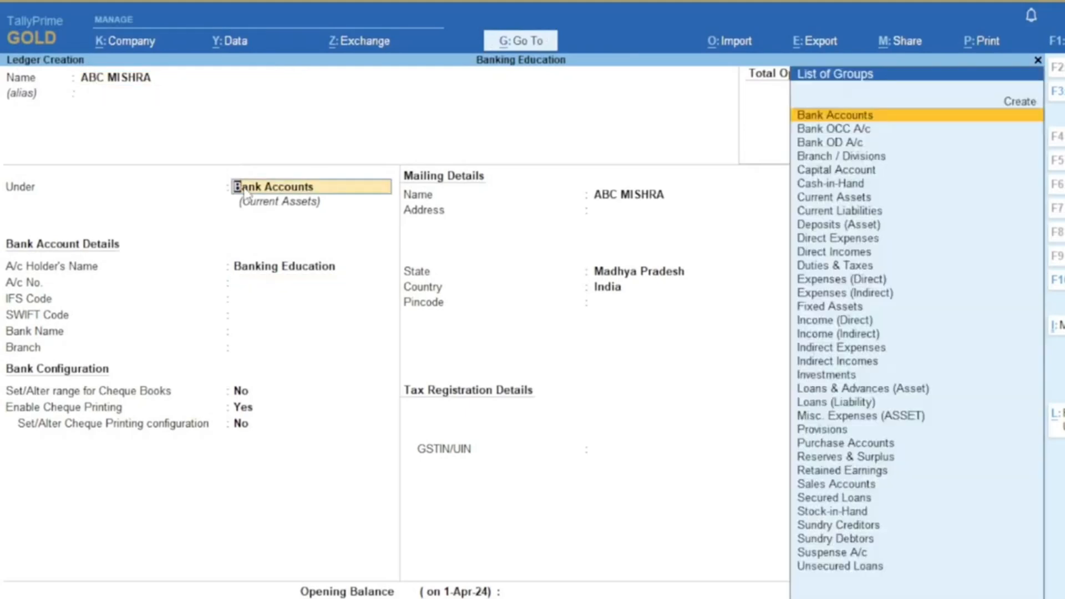
pyautogui.write('CRE')
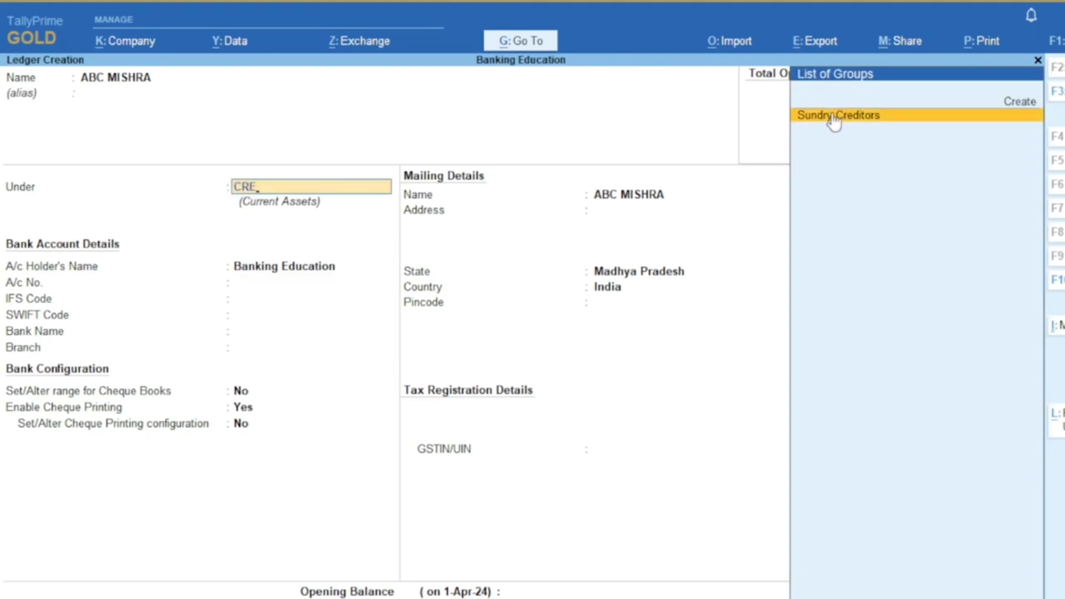
pyautogui.click(835, 117)
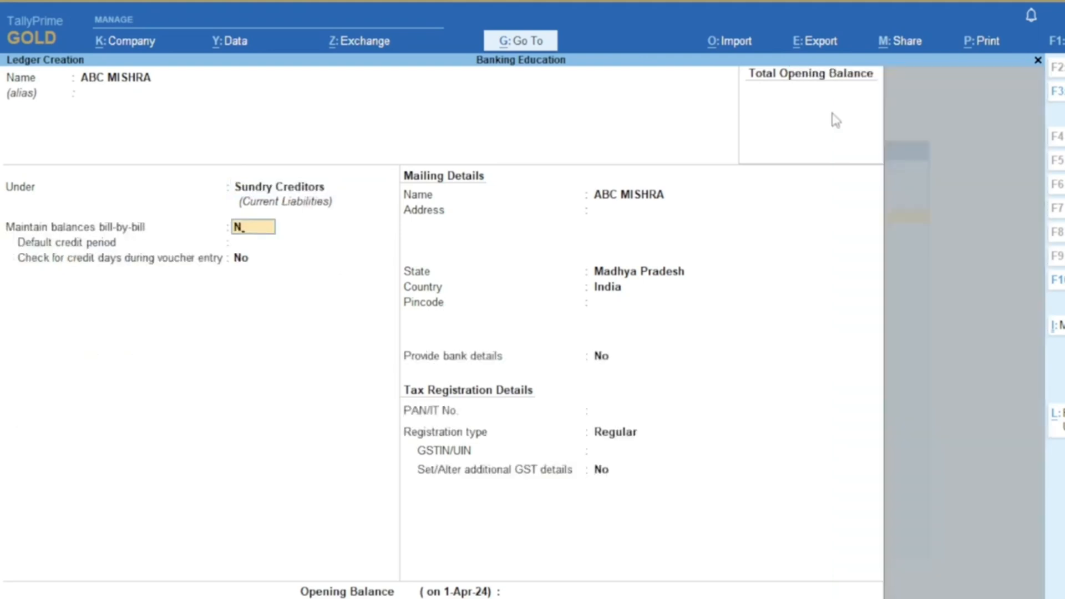
pyautogui.press('Return')
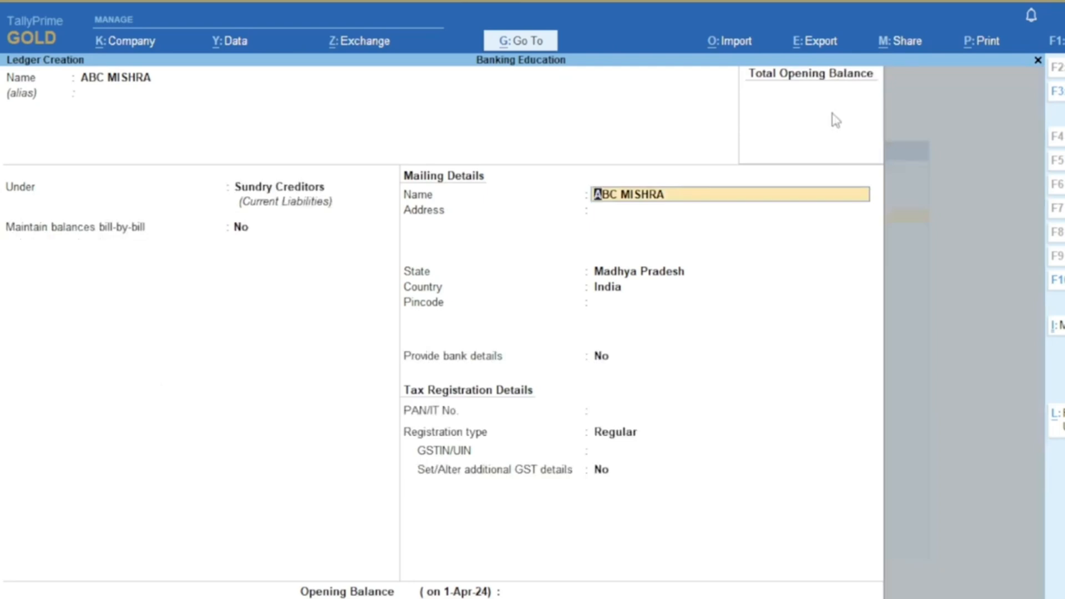
# Keep the supplier's mailing name, enter the town as the address, and keep state Madhya Pradesh and country India
pyautogui.press('Return')
pyautogui.write('AGAR')
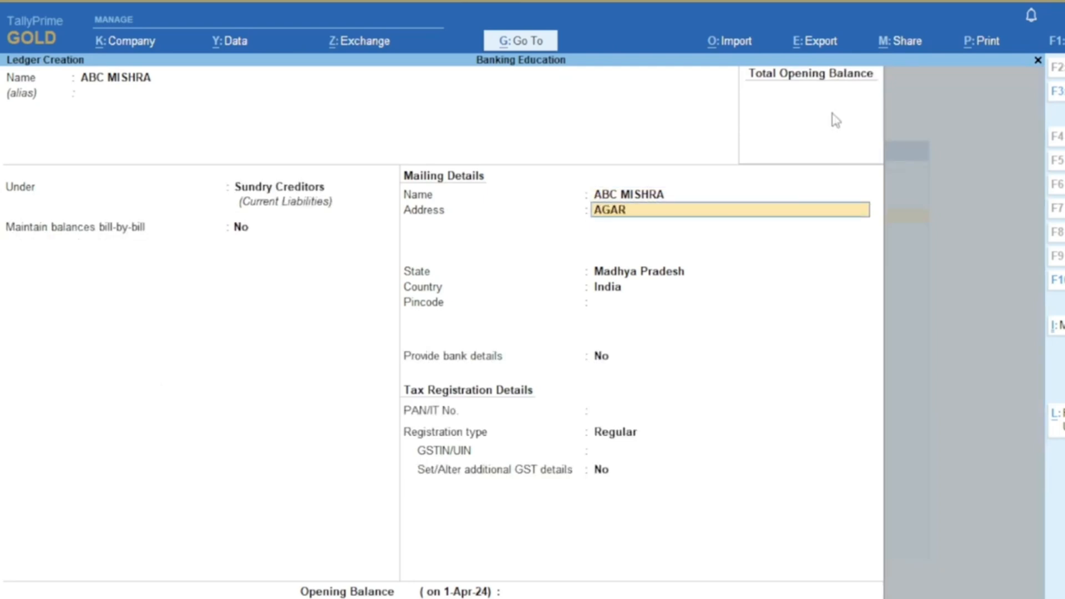
pyautogui.press('Return')
pyautogui.press('Return')
pyautogui.press('Return')
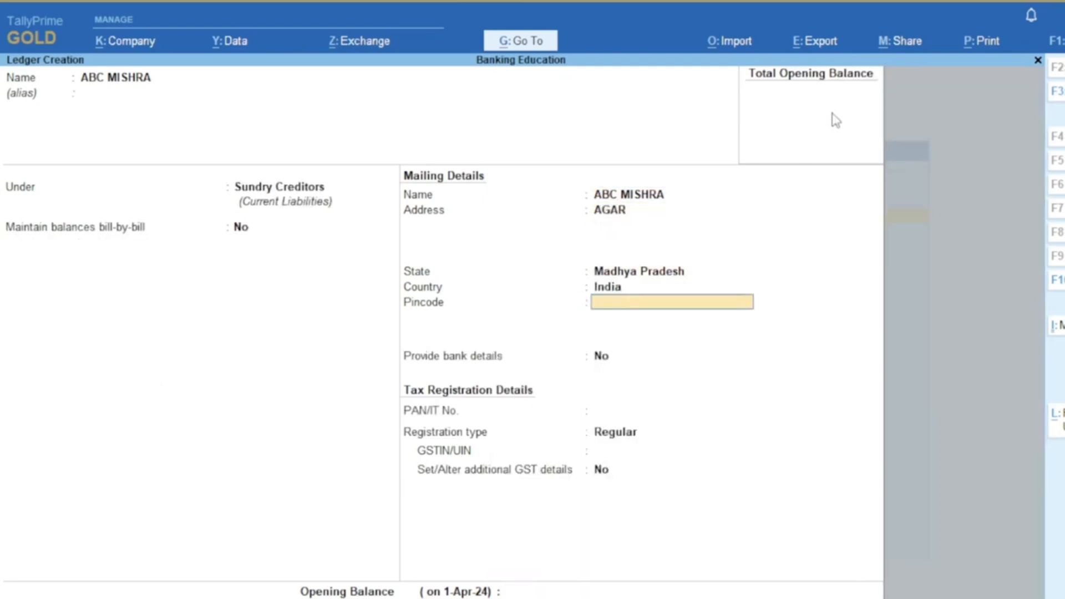
# Save the supplier ledger with pincode and PAN blank and Provide bank details at No, and quit ledger creation
pyautogui.press('Return')
pyautogui.press('Return')
pyautogui.press('Return')
pyautogui.press('Return')
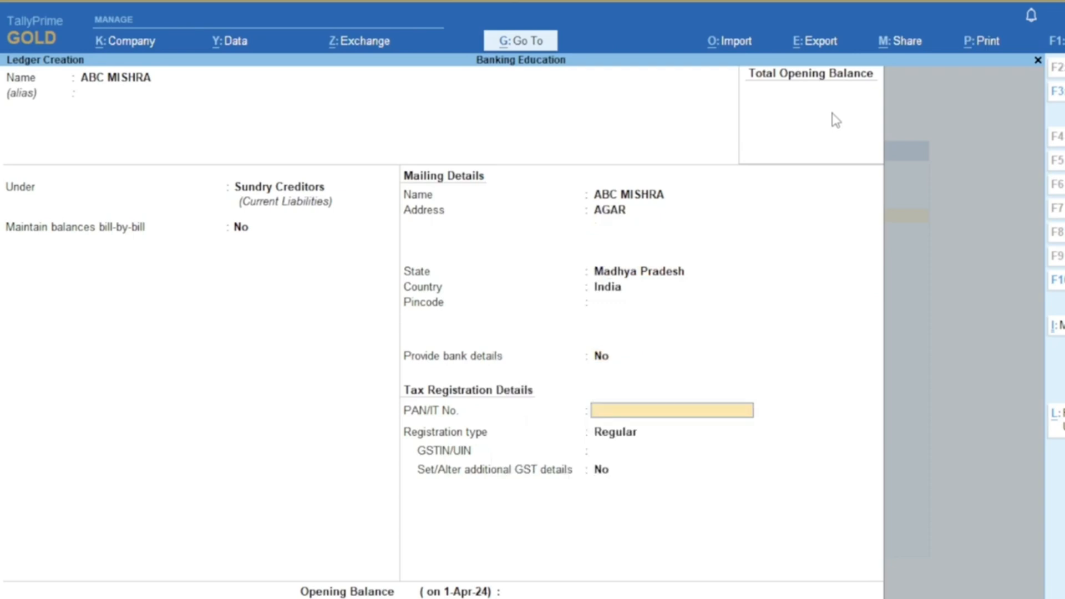
pyautogui.hotkey('ctrl', 'a')
pyautogui.press('Return')
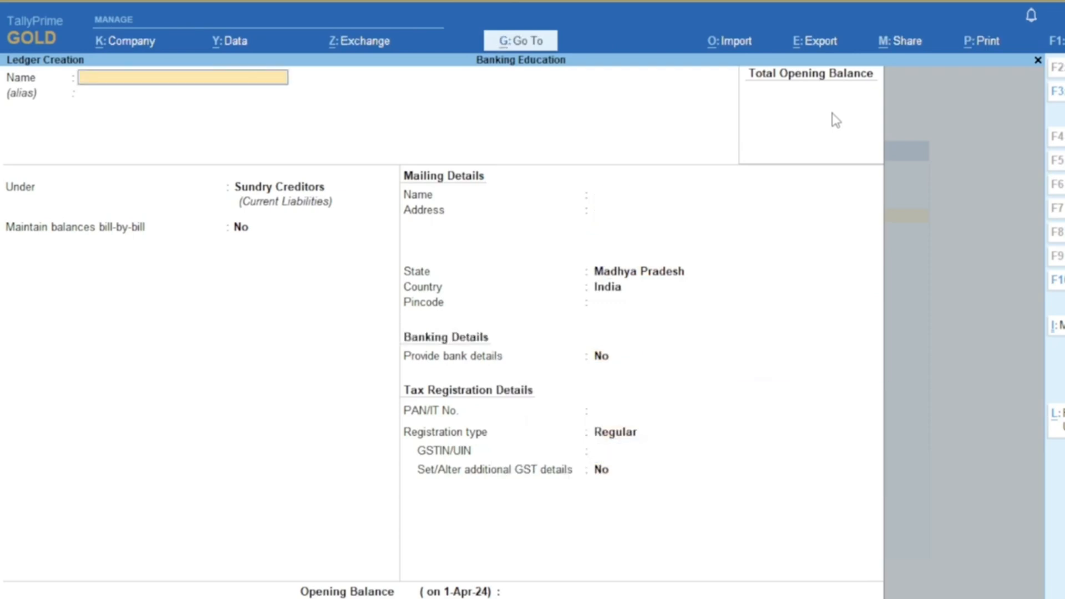
pyautogui.press('Escape')
pyautogui.press('y')
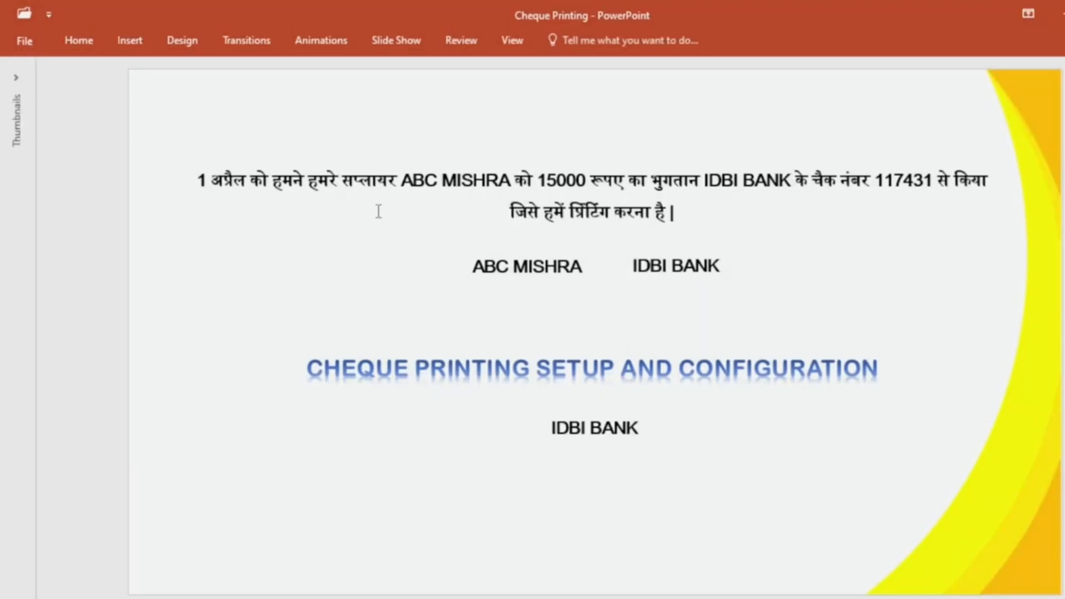
# After checking the payment details on the PowerPoint slide, start a payment voucher in TallyPrime and debit the supplier ledger 15,000
pyautogui.doubleClick(566, 186)
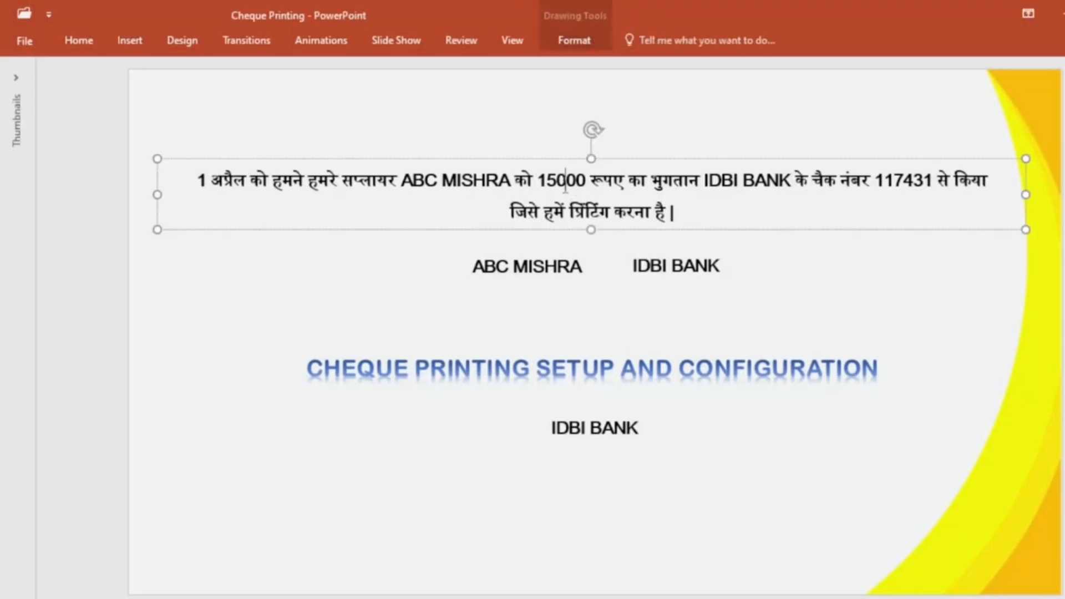
pyautogui.click(457, 273)
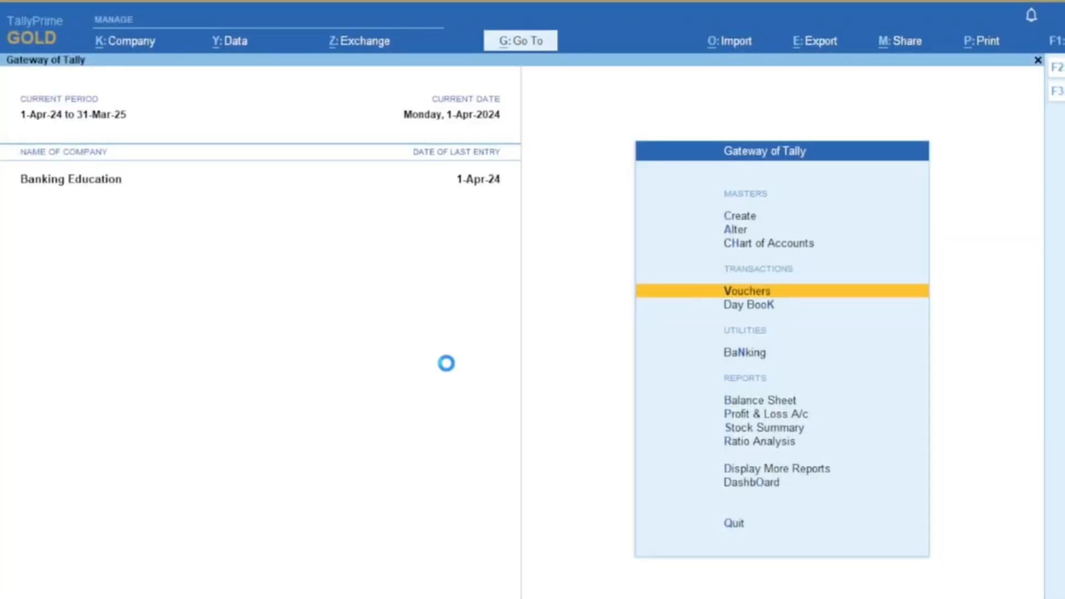
pyautogui.press('v')
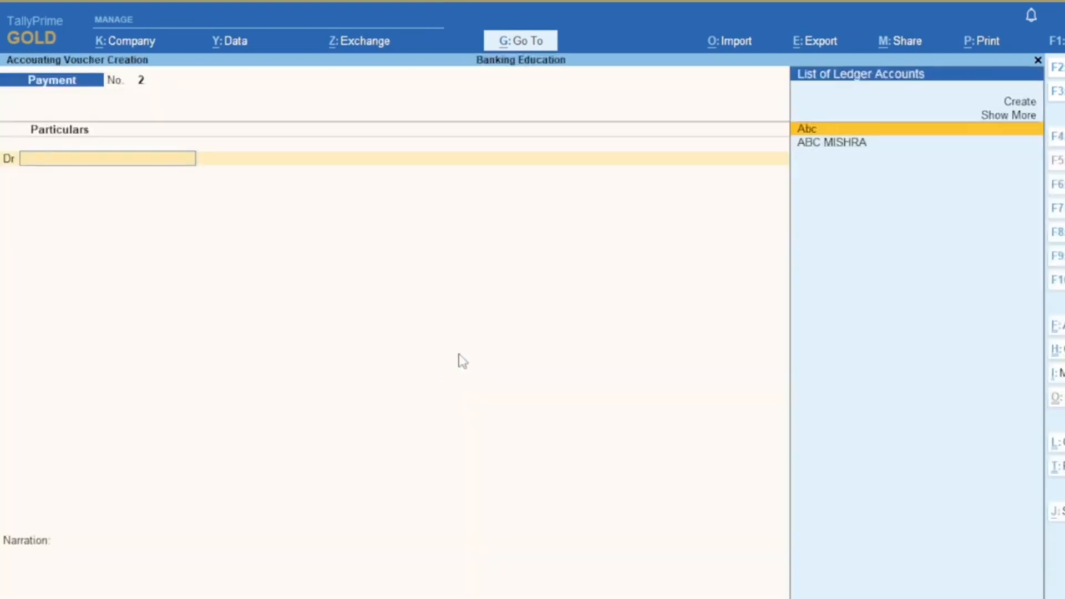
pyautogui.click(819, 146)
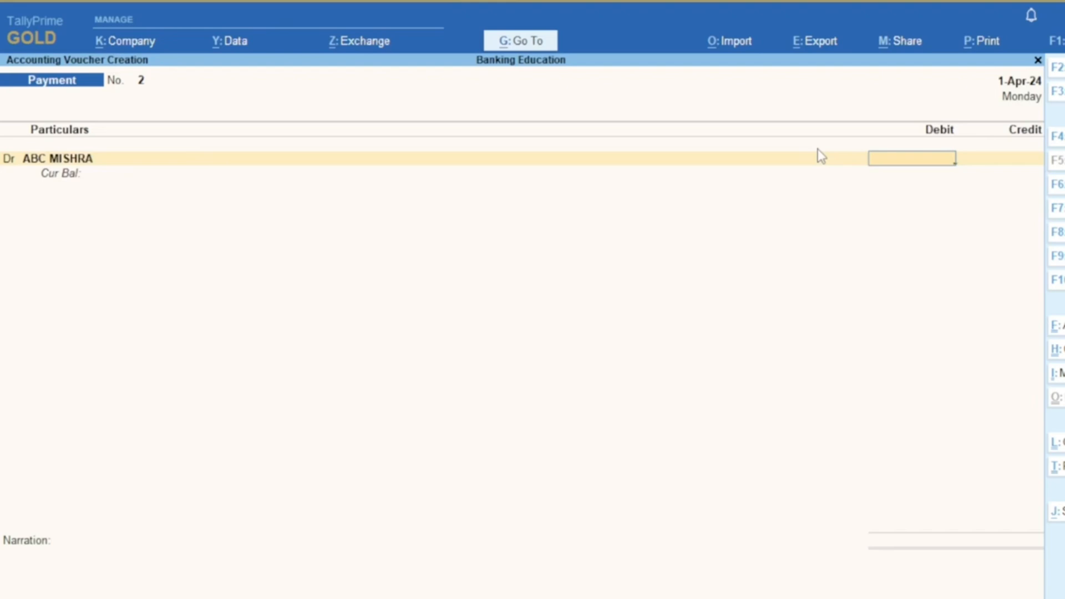
pyautogui.write('15000')
pyautogui.press('Return')
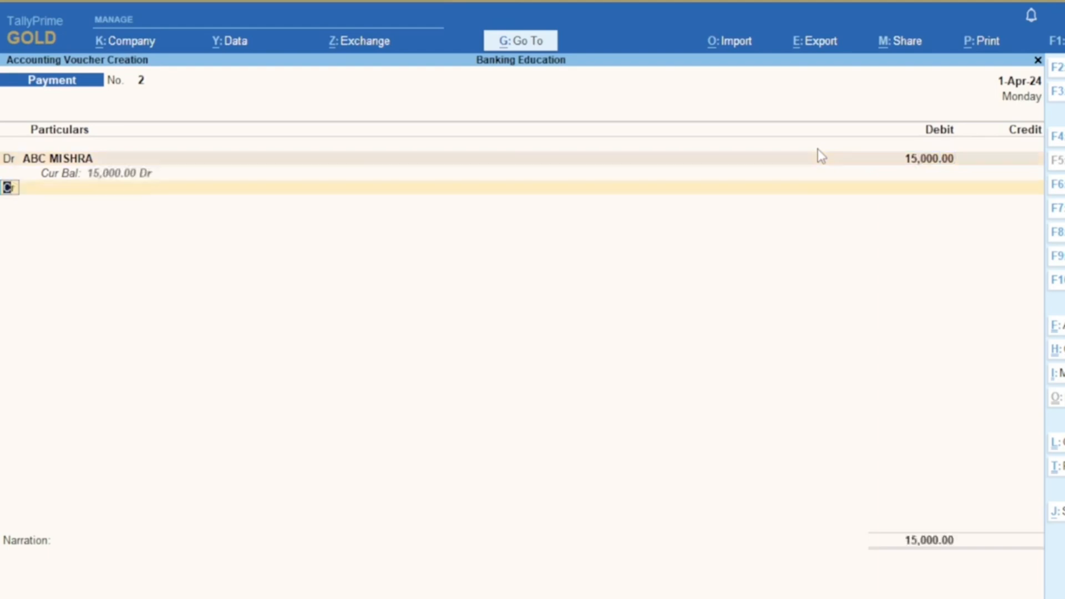
# Credit IDBI BANK with 15,000 in the payment voucher, open its bank allocations, and return to the voucher
pyautogui.press('Return')
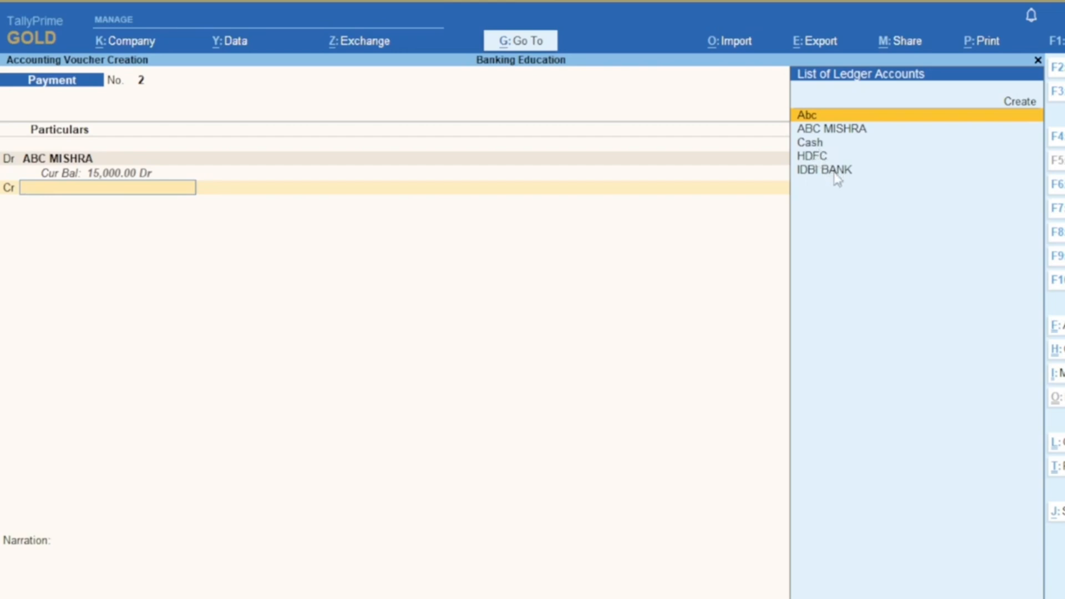
pyautogui.click(834, 174)
pyautogui.click(836, 172)
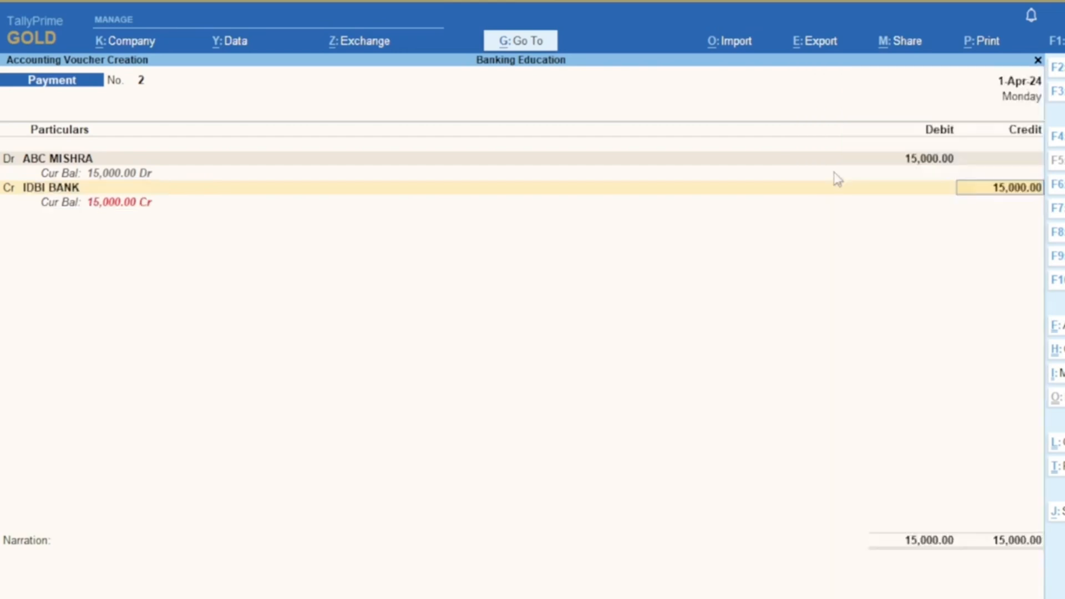
pyautogui.press('Return')
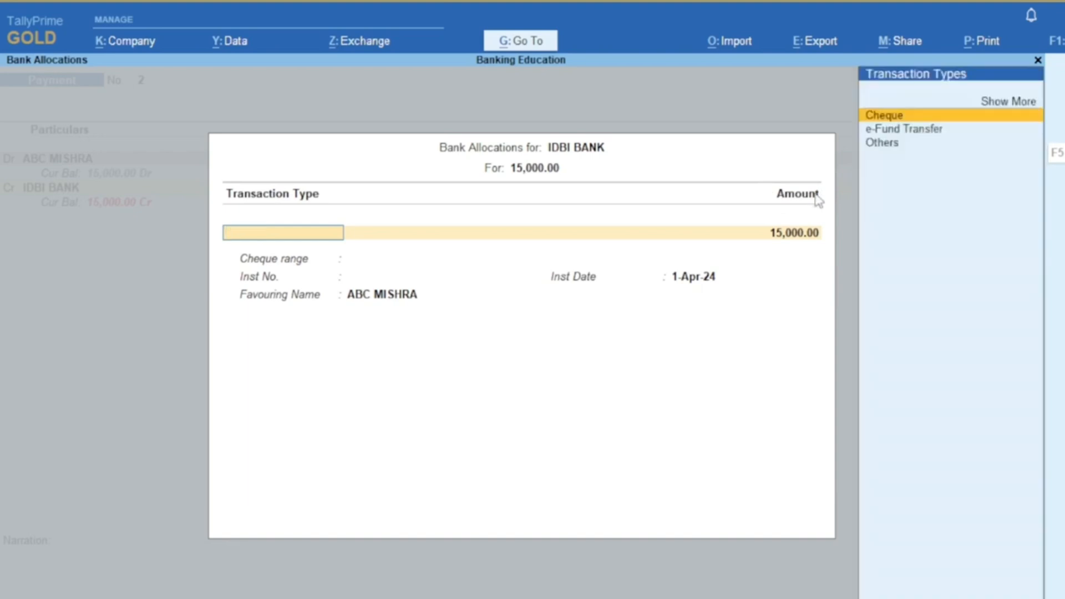
pyautogui.press('Escape')
pyautogui.press('y')
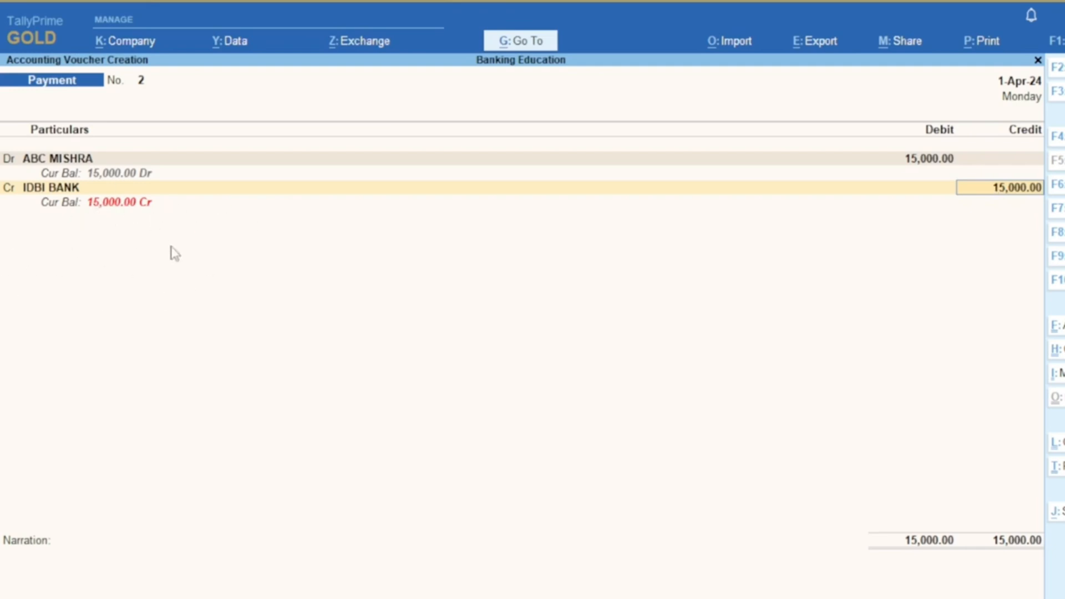
# Allocate the IDBI BANK payment as Cheque with range Not Applicable, instrument number 117431, date 1-Apr-24 and the supplier as favouring name
pyautogui.press('Return')
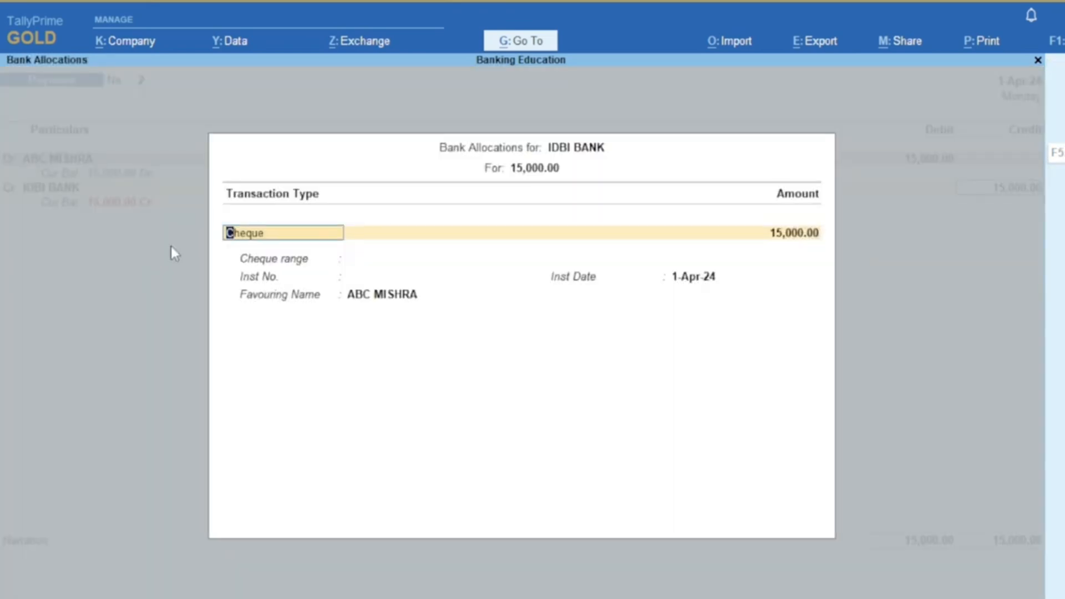
pyautogui.press('Return')
pyautogui.press('Return')
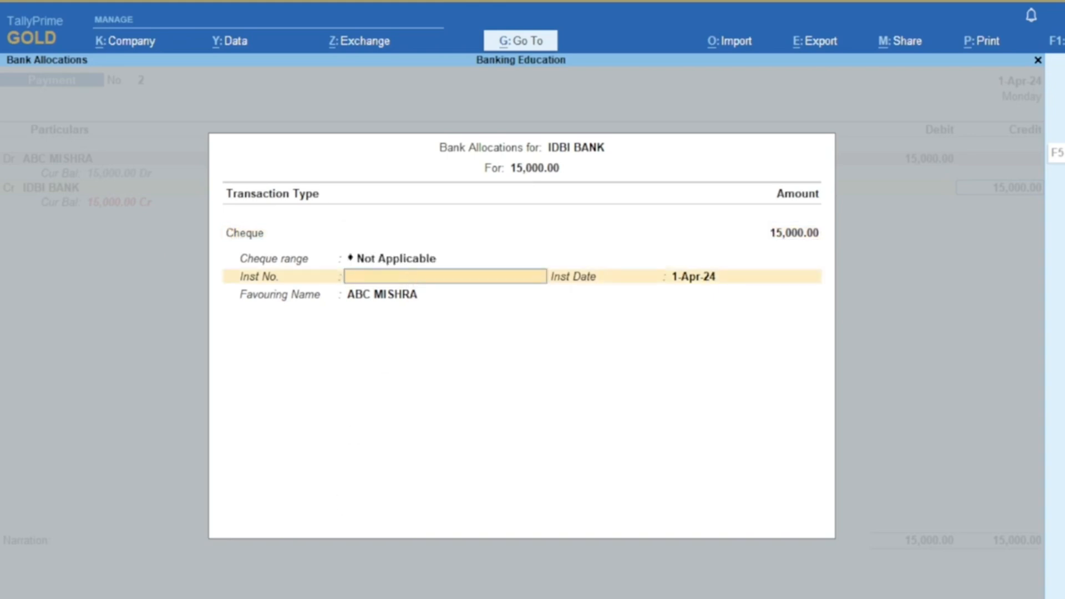
pyautogui.write('117431')
pyautogui.press('Return')
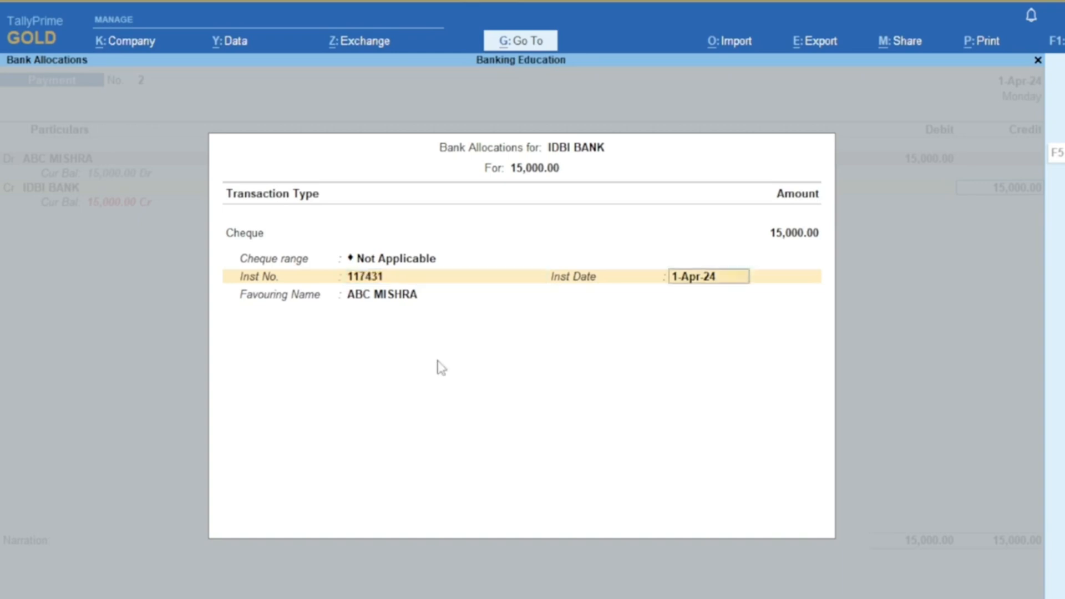
pyautogui.press('Return')
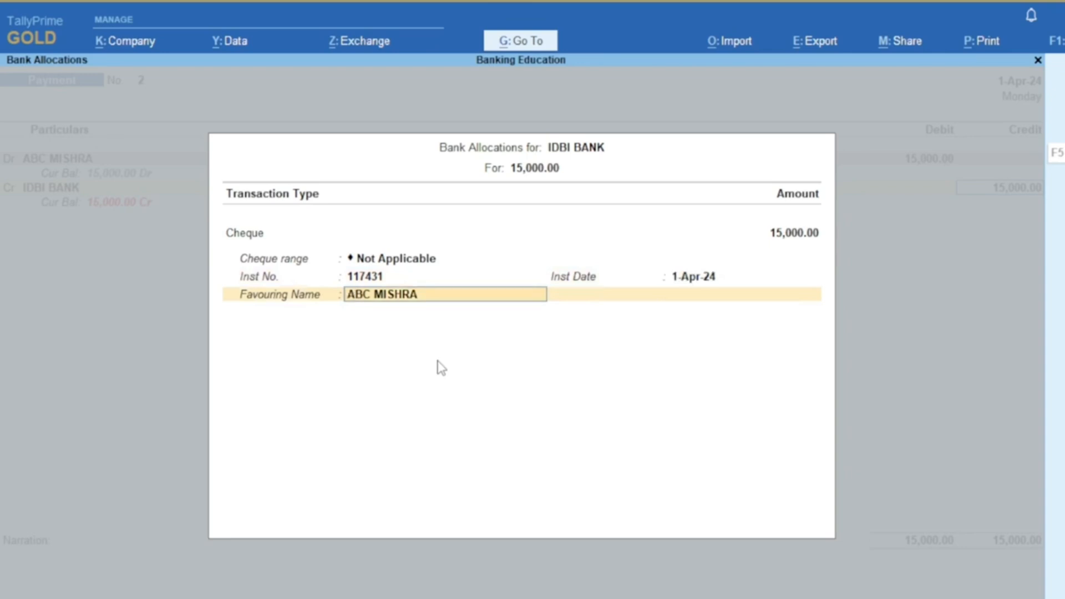
pyautogui.press('Return')
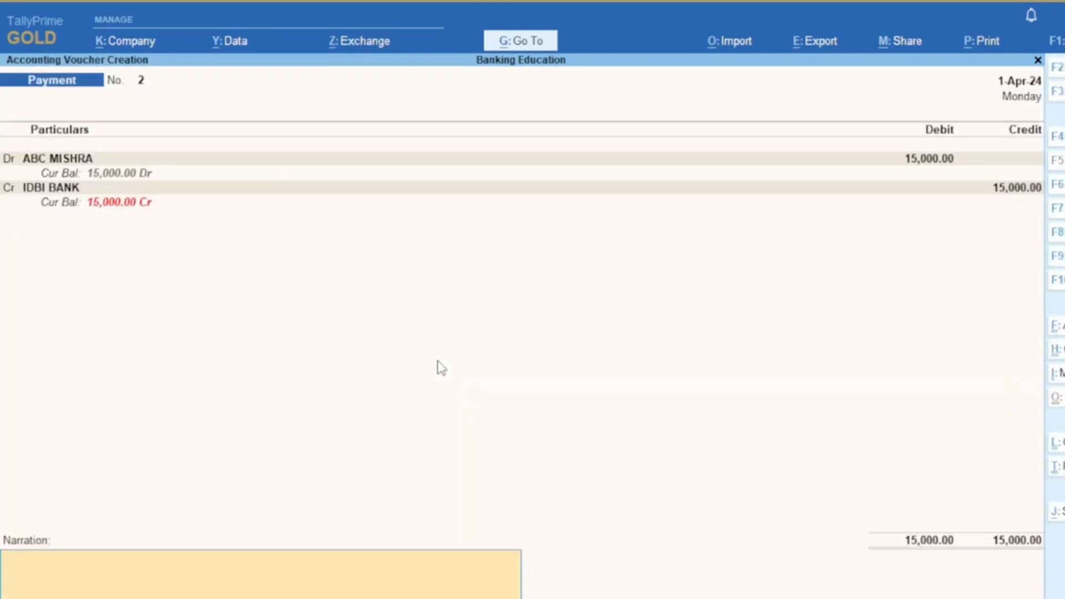
# Save the payment voucher with a blank narration, preview its cheque, and return to the print options
pyautogui.press('Return')
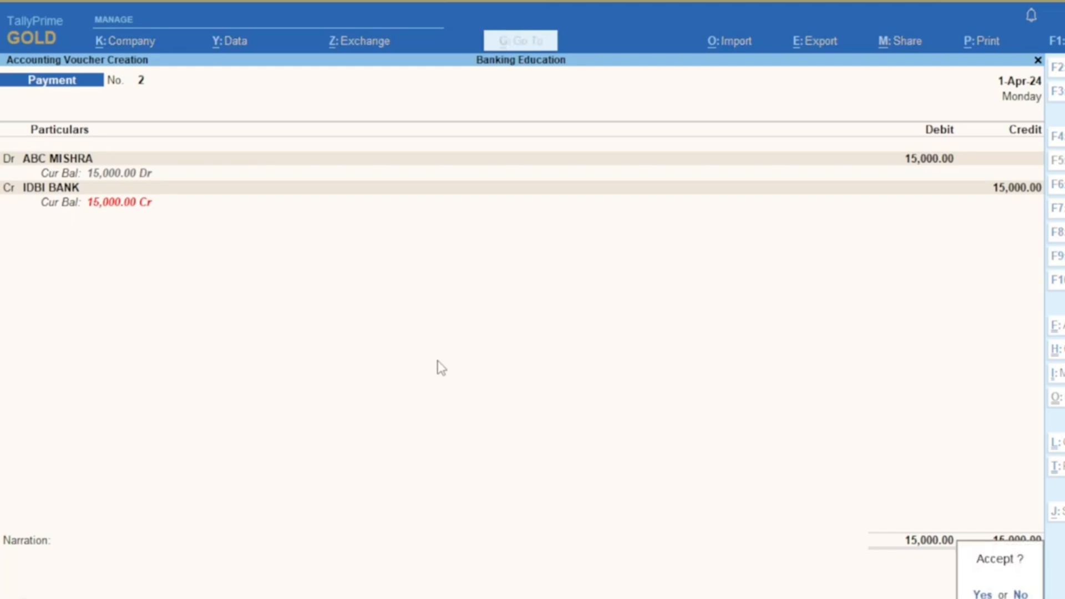
pyautogui.press('Return')
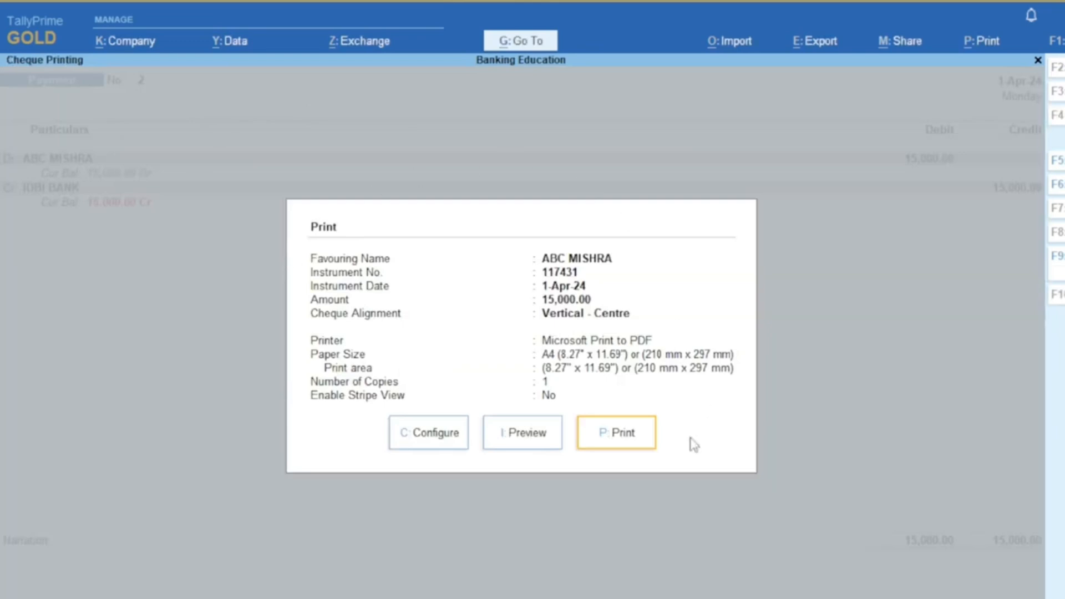
pyautogui.press('Left')
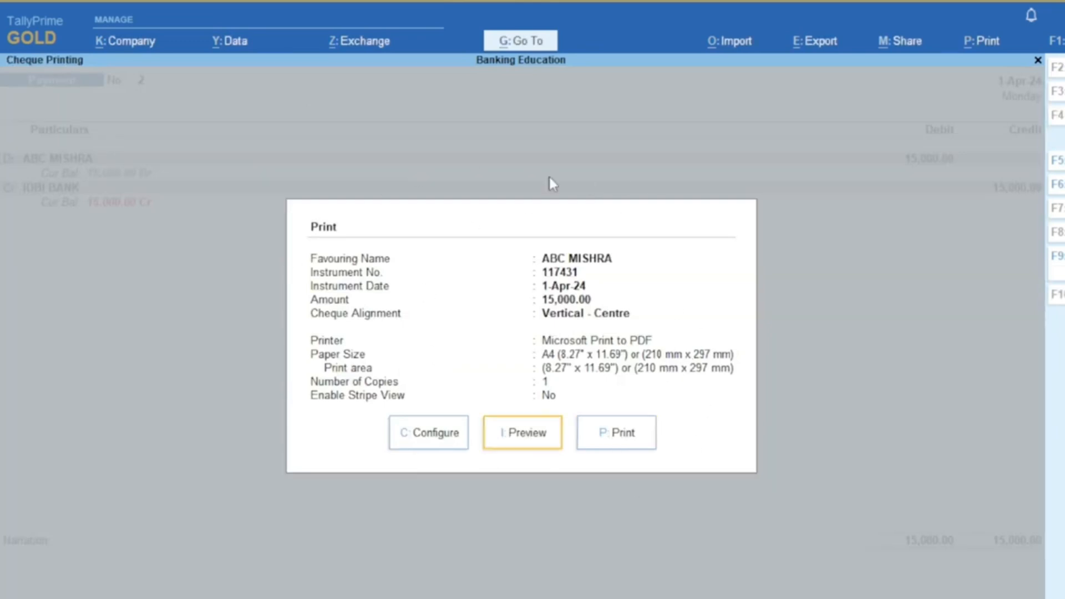
pyautogui.press('Return')
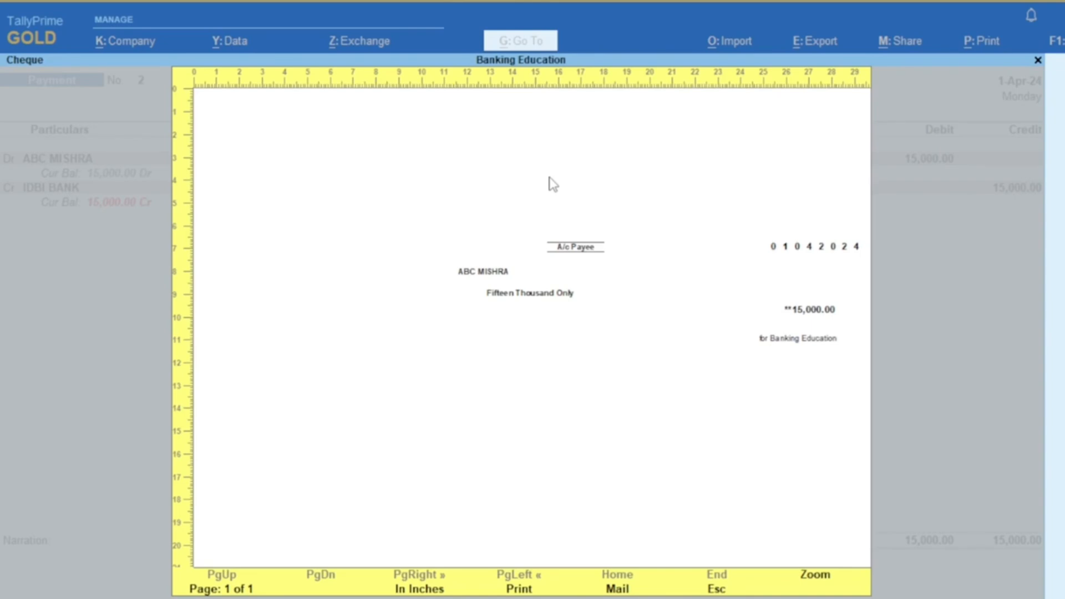
pyautogui.press('Escape')
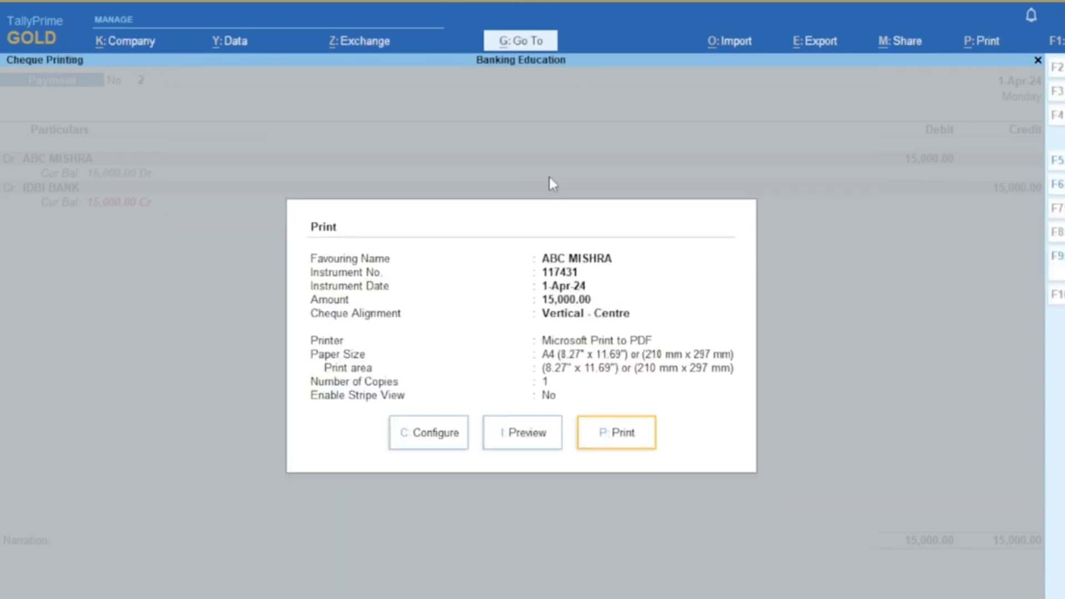
# Set Cheque Alignment to Horizontal in the cheque's print configuration and return to the print options
pyautogui.press('Left')
pyautogui.press('Left')
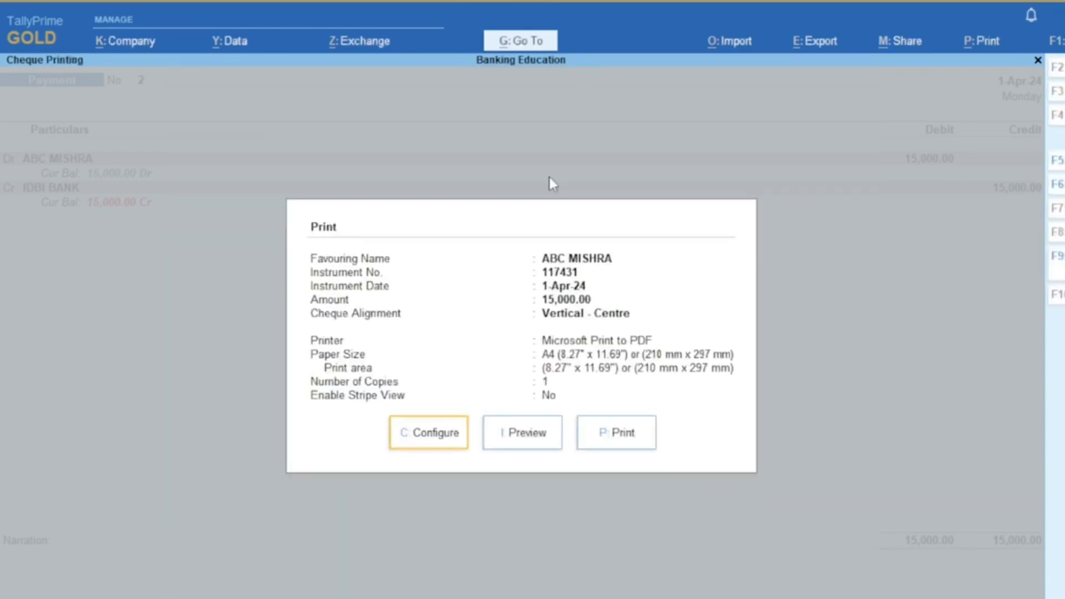
pyautogui.click(438, 441)
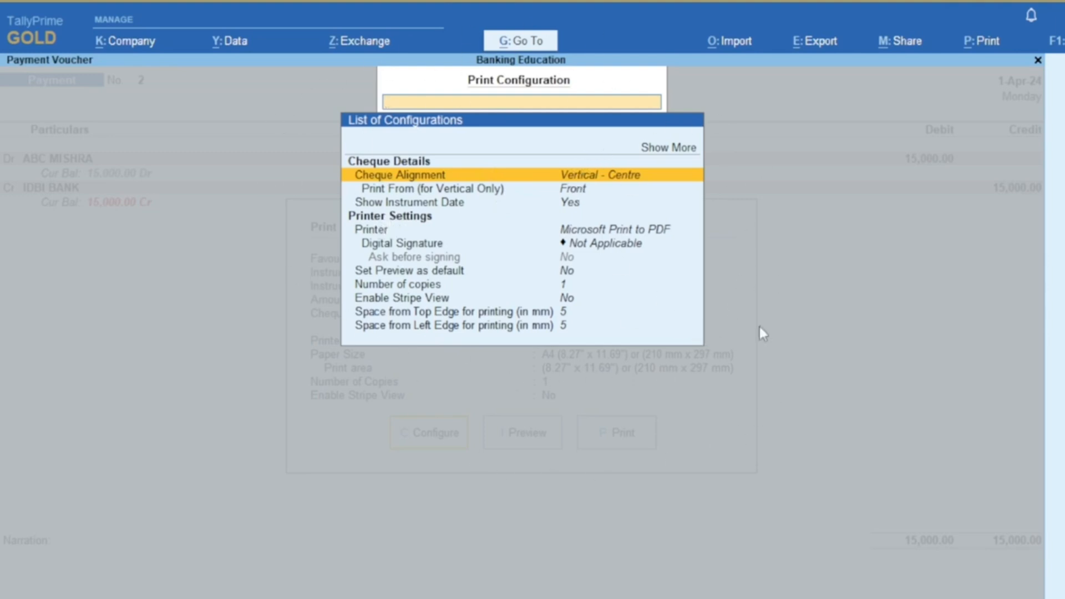
pyautogui.press('Return')
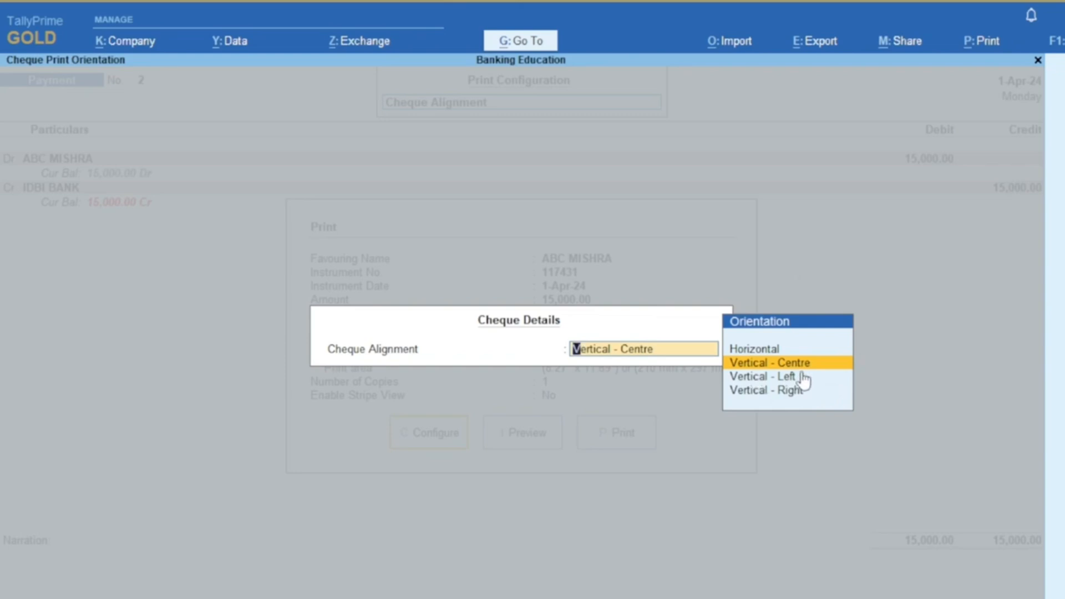
pyautogui.click(753, 351)
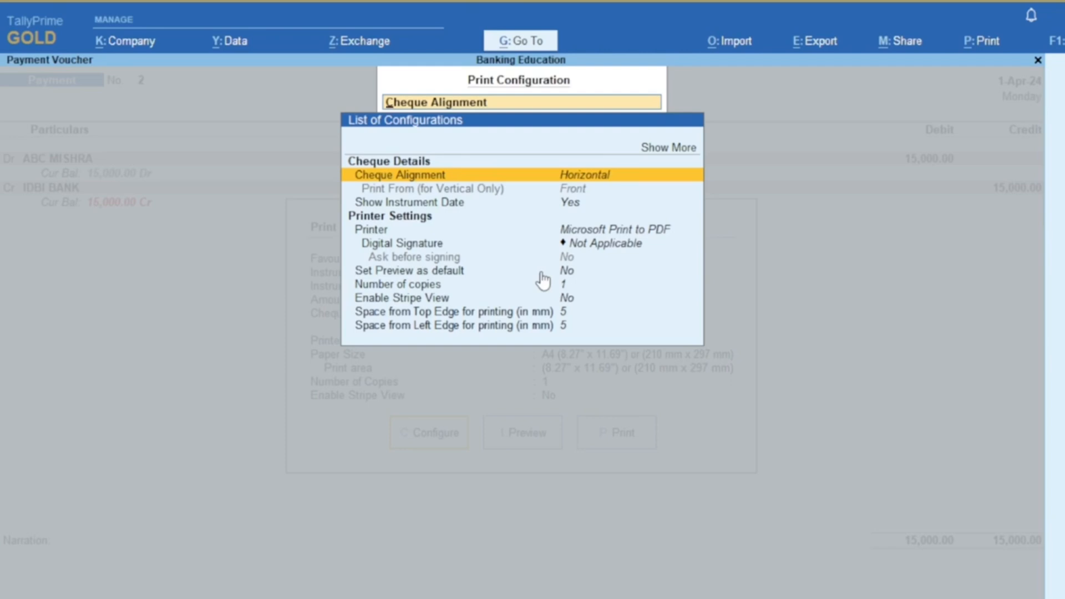
pyautogui.press('Escape')
pyautogui.press('Escape')
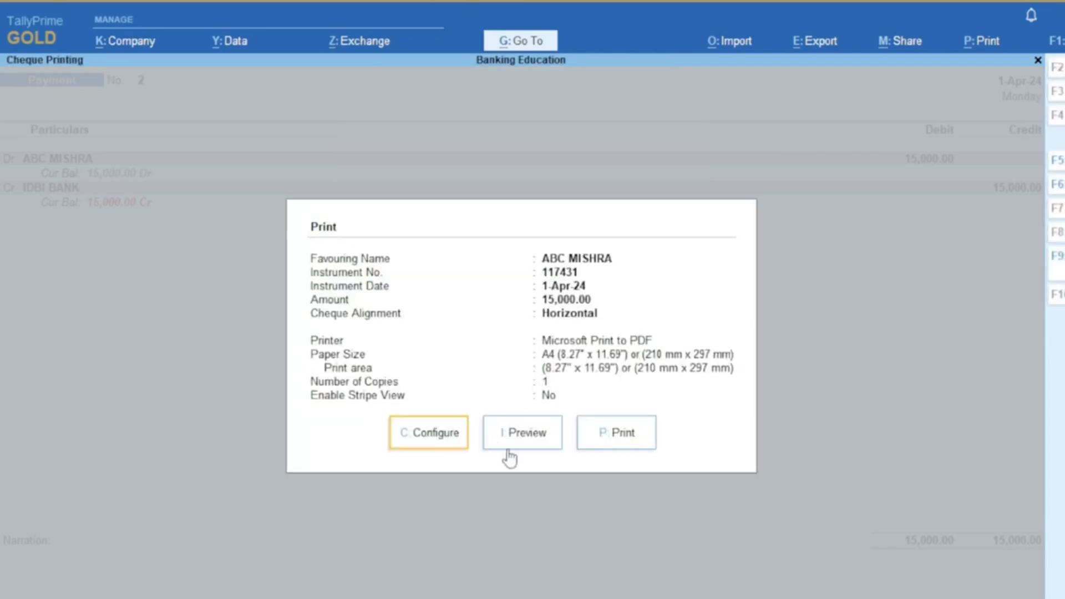
# Preview the horizontally aligned cheque, examine it enlarged, and leave cheque printing without printing
pyautogui.click(523, 451)
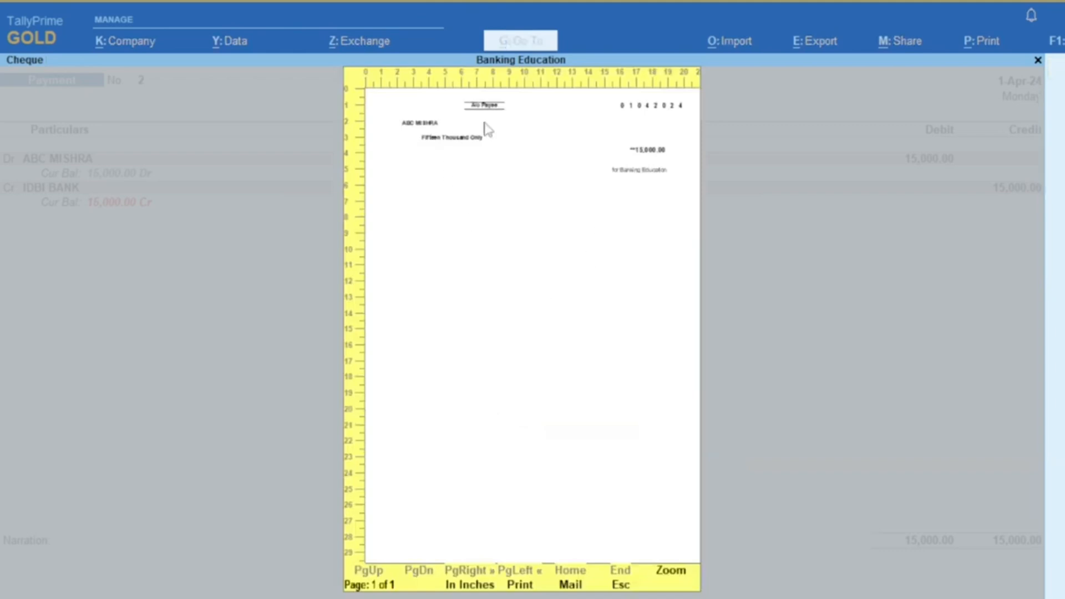
pyautogui.click(610, 169)
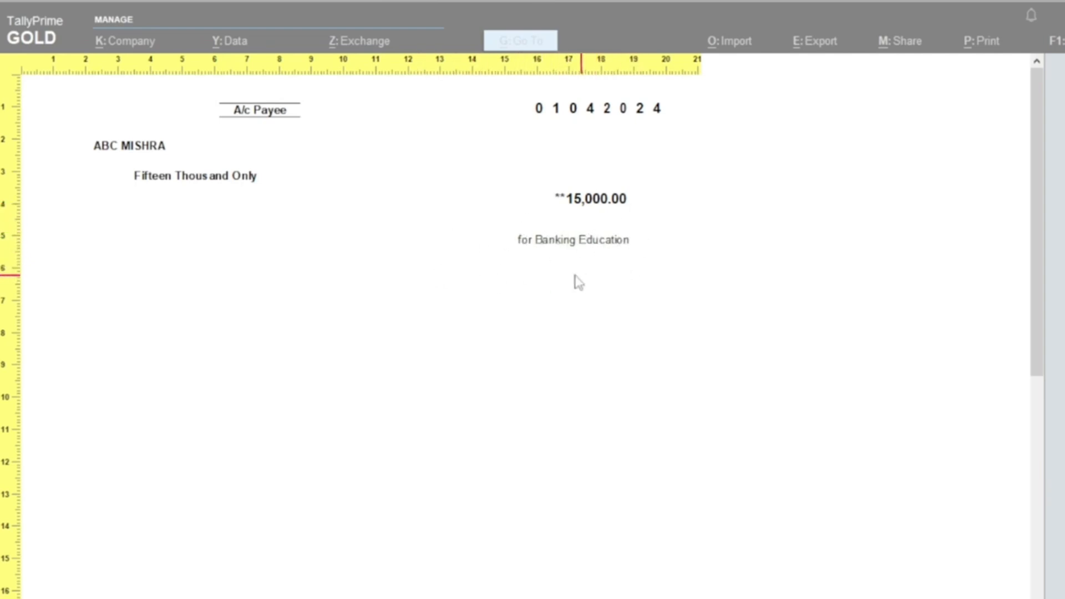
pyautogui.press('Escape')
pyautogui.press('Escape')
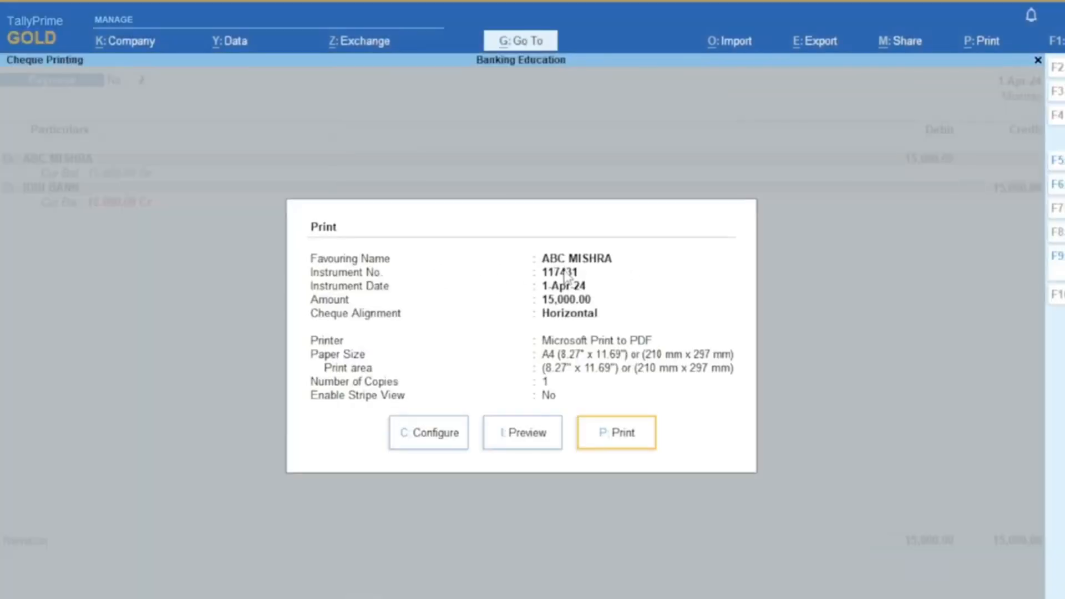
pyautogui.press('Escape')
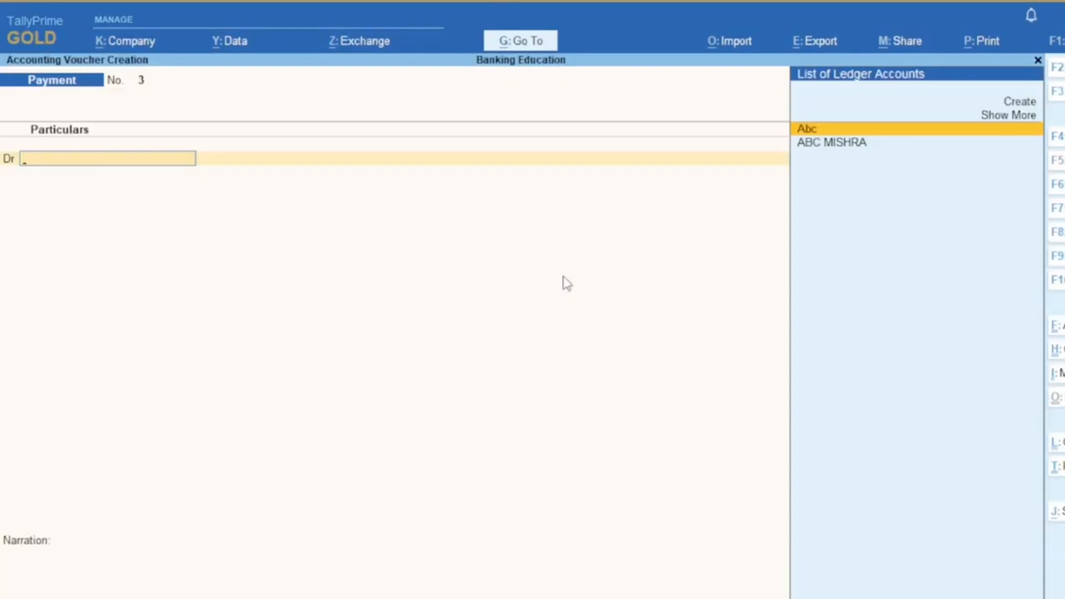
# Reopen payment voucher 2 for alteration and go to the bank allocations of its IDBI BANK entry
pyautogui.press('pageup')
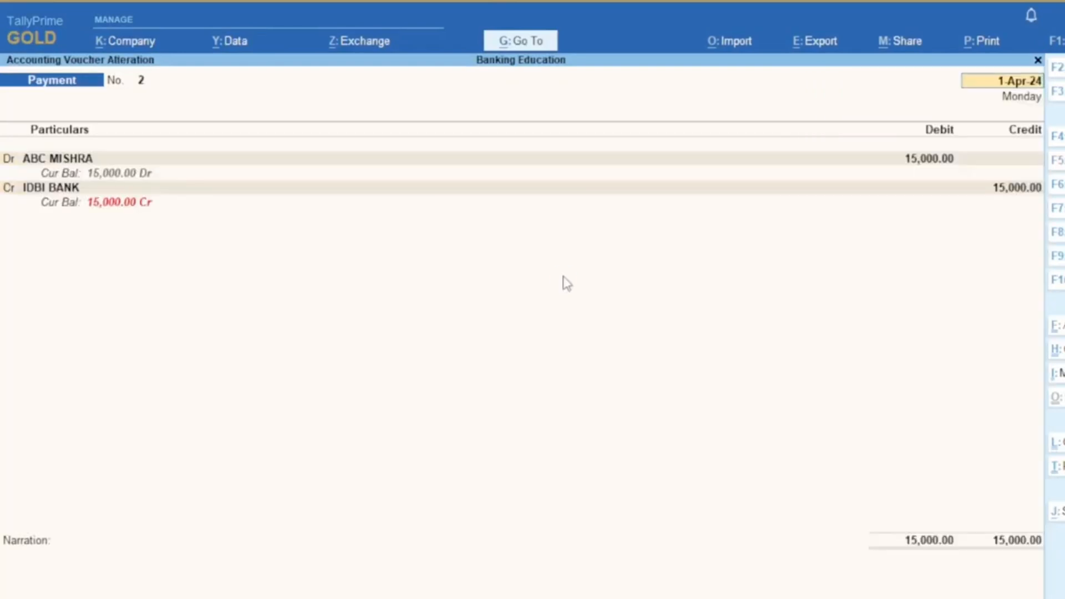
pyautogui.press('Return')
pyautogui.press('Return')
pyautogui.press('Return')
pyautogui.press('Return')
pyautogui.press('Return')
pyautogui.press('Return')
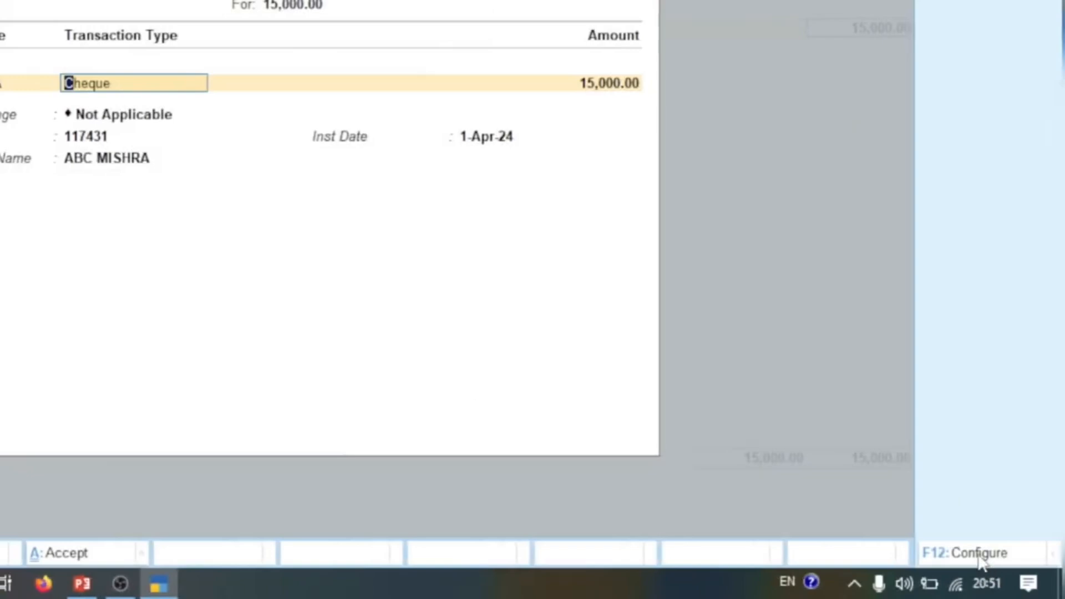
# Configure the bank allocations with Show Cheque cross option at Yes, leaving the remaining e-payment and bank status options at No
pyautogui.click(980, 556)
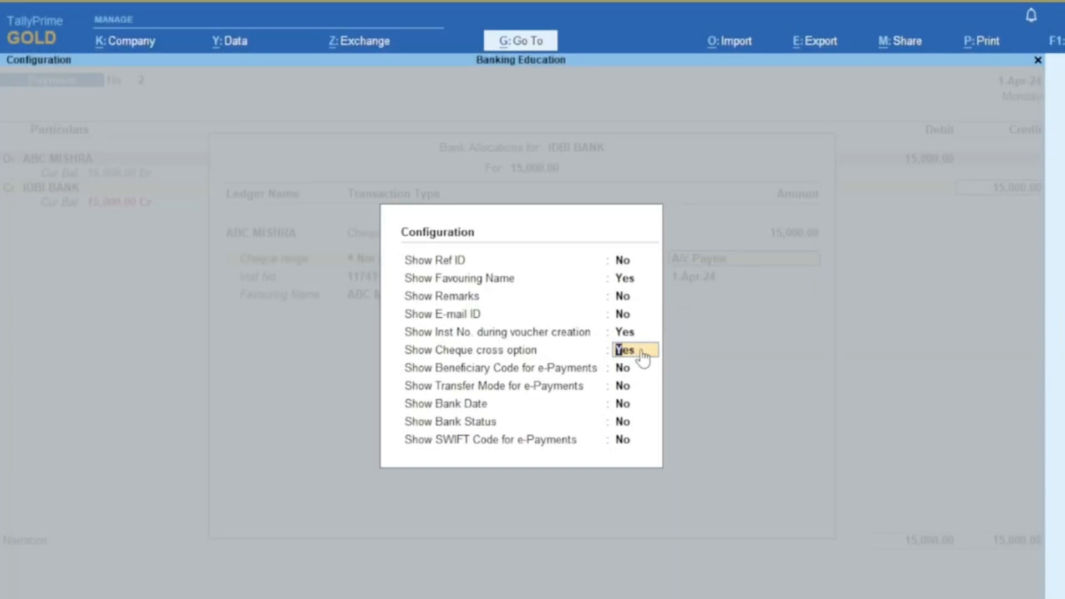
pyautogui.press('Down')
pyautogui.press('Down')
pyautogui.press('Down')
pyautogui.press('Down')
pyautogui.press('Down')
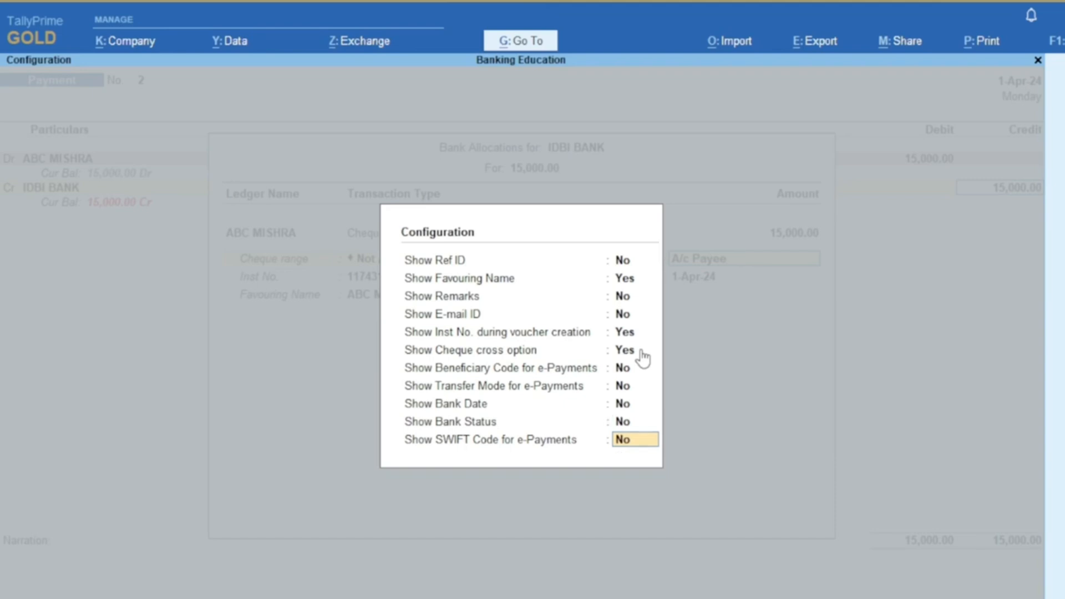
pyautogui.press('Return')
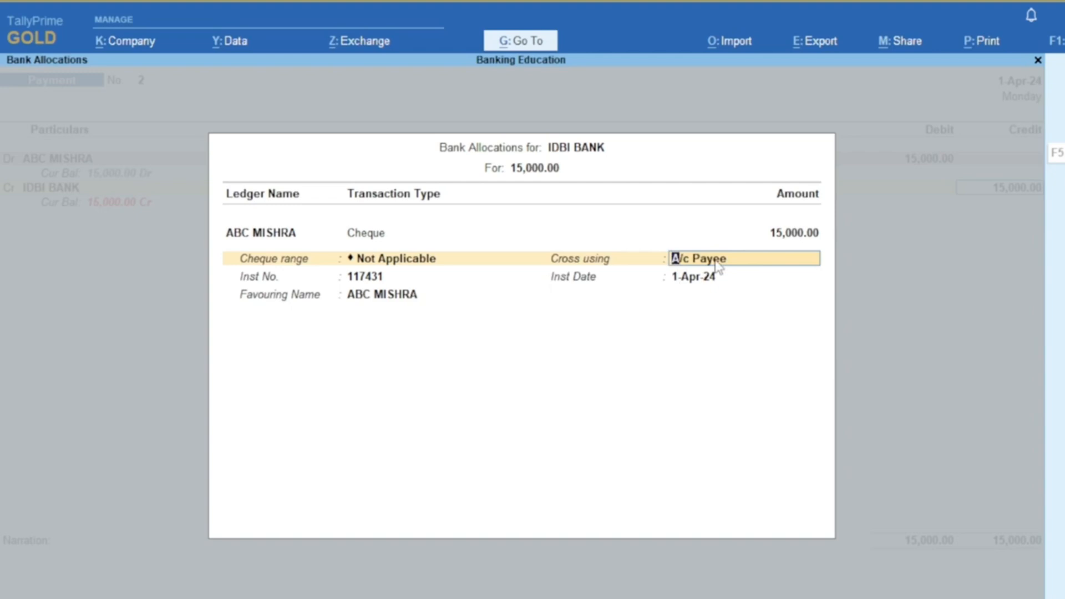
# Clear the Cross using entry of the cheque and accept the IDBI BANK bank allocation
pyautogui.press('BackSpace')
pyautogui.press('Return')
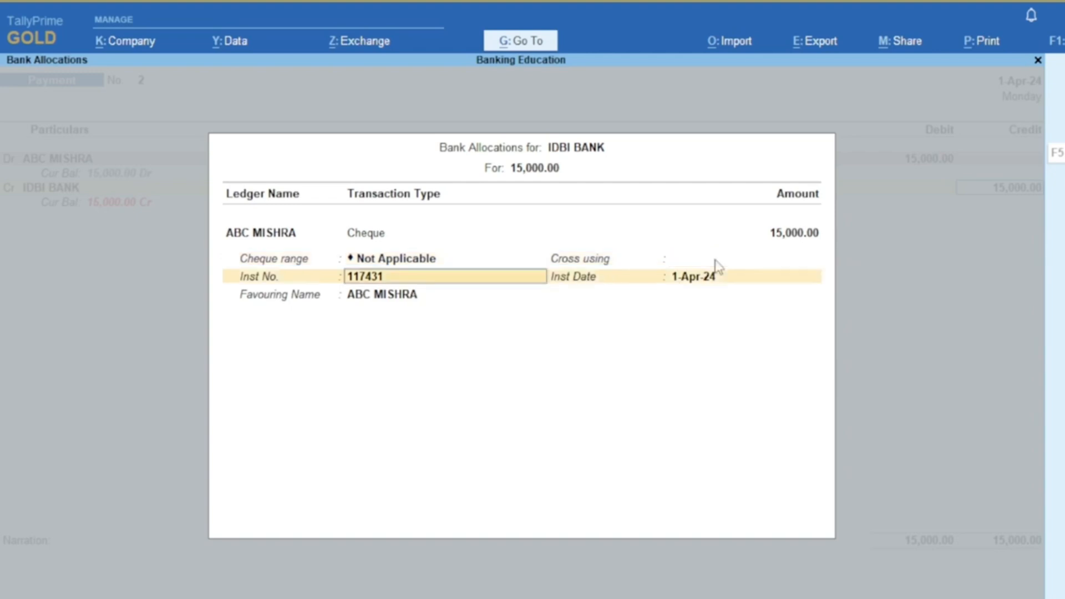
pyautogui.press('Return')
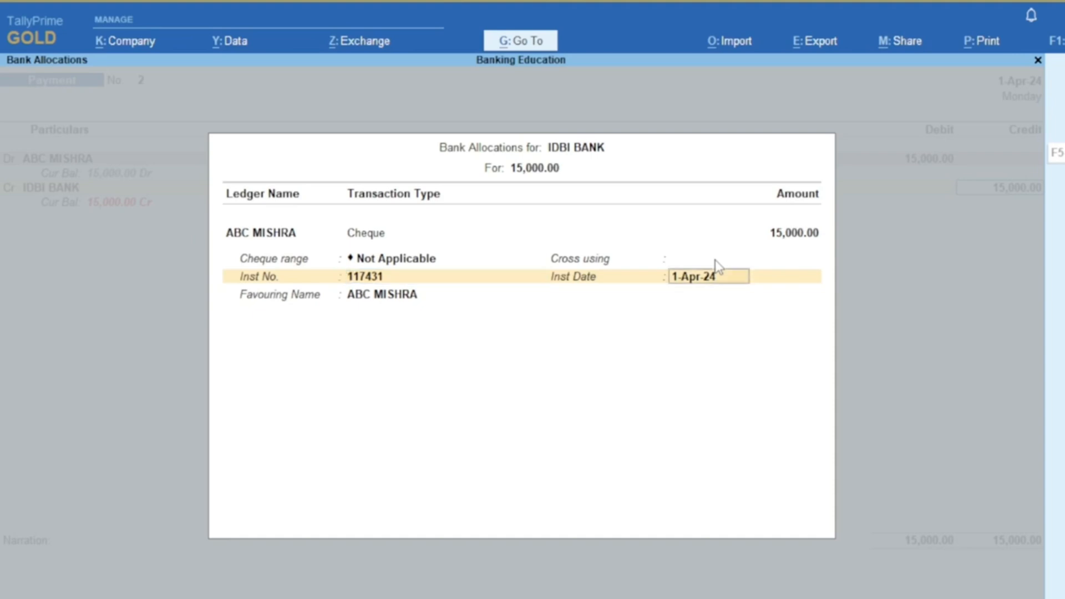
pyautogui.press('Return')
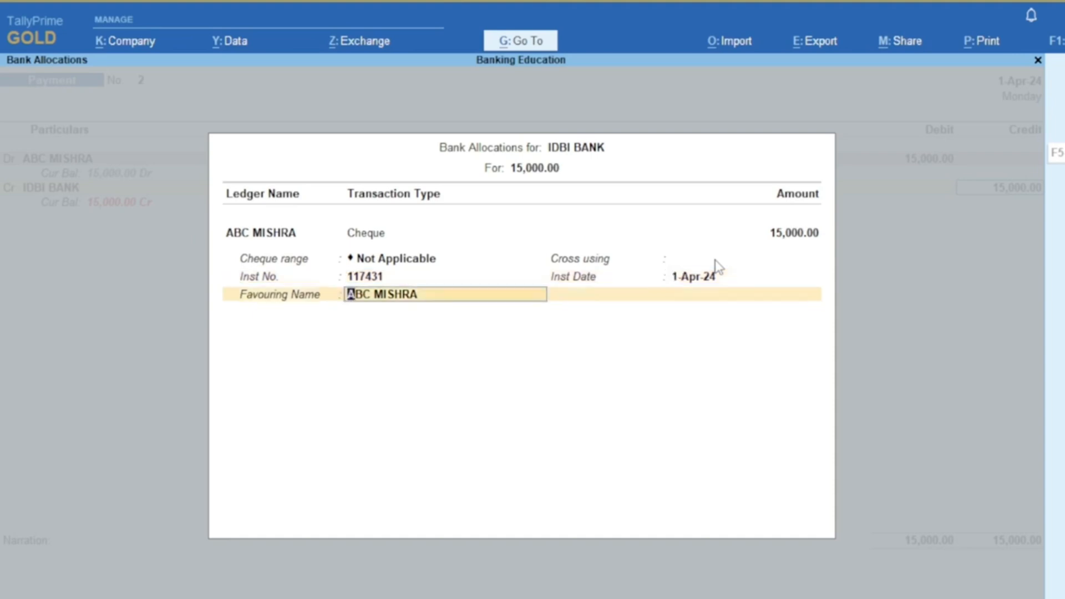
pyautogui.press('Return')
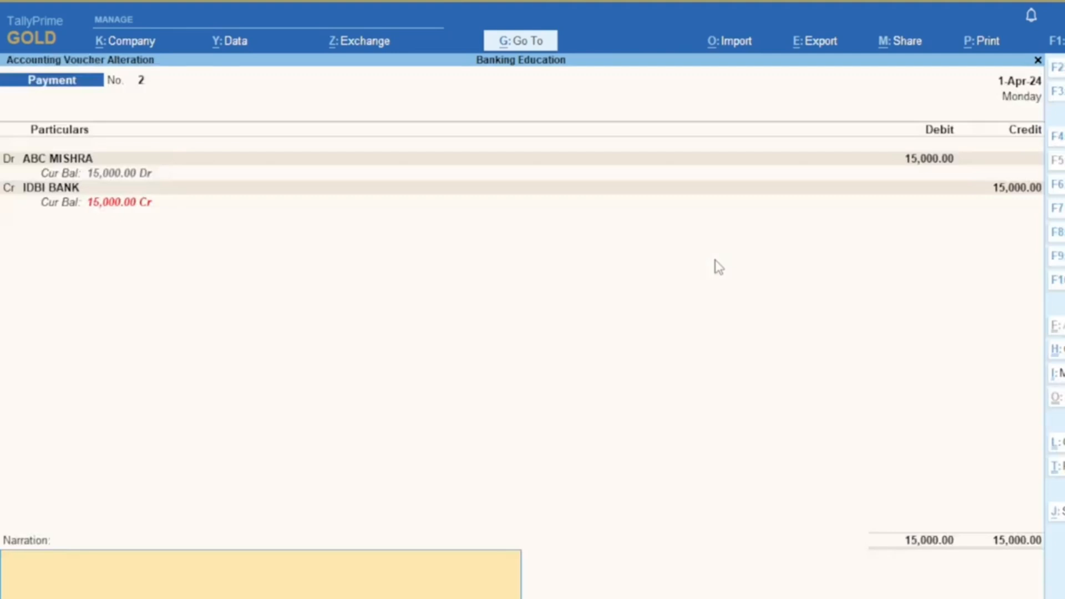
# Save the altered payment voucher, examine the uncrossed cheque enlarged in the print preview, and close the preview
pyautogui.press('Return')
pyautogui.press('Return')
pyautogui.press('Left')
pyautogui.press('Return')
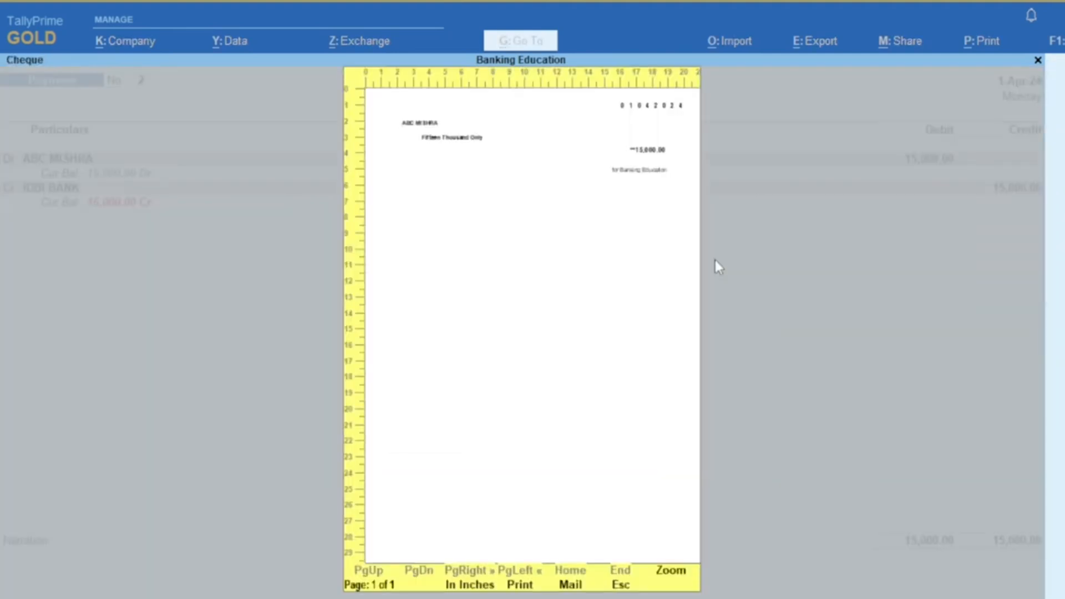
pyautogui.hotkey('alt', 'z')
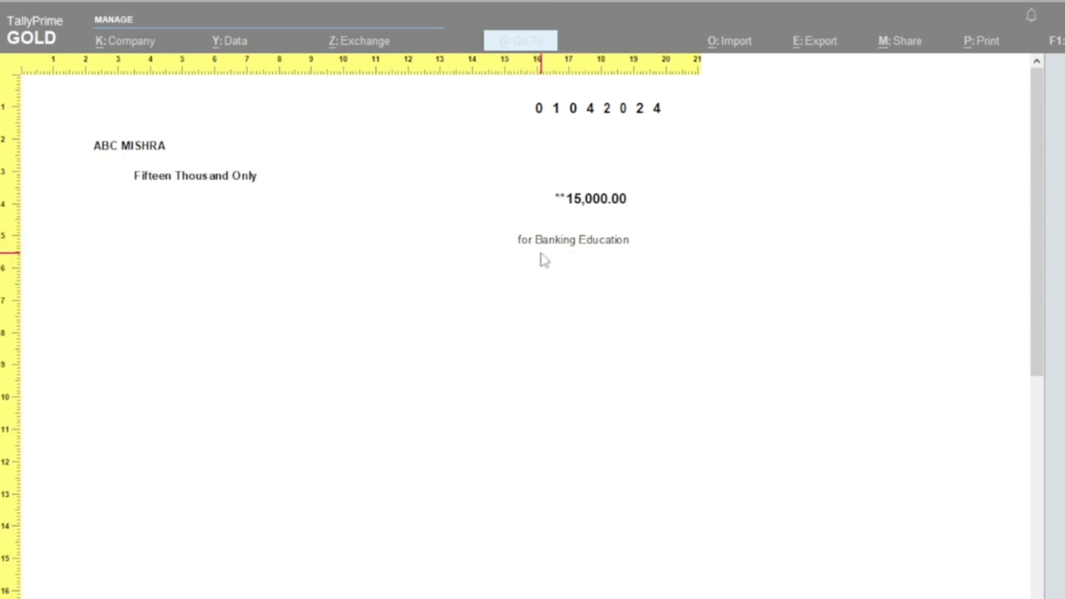
pyautogui.hotkey('alt', 'z')
pyautogui.press('Escape')
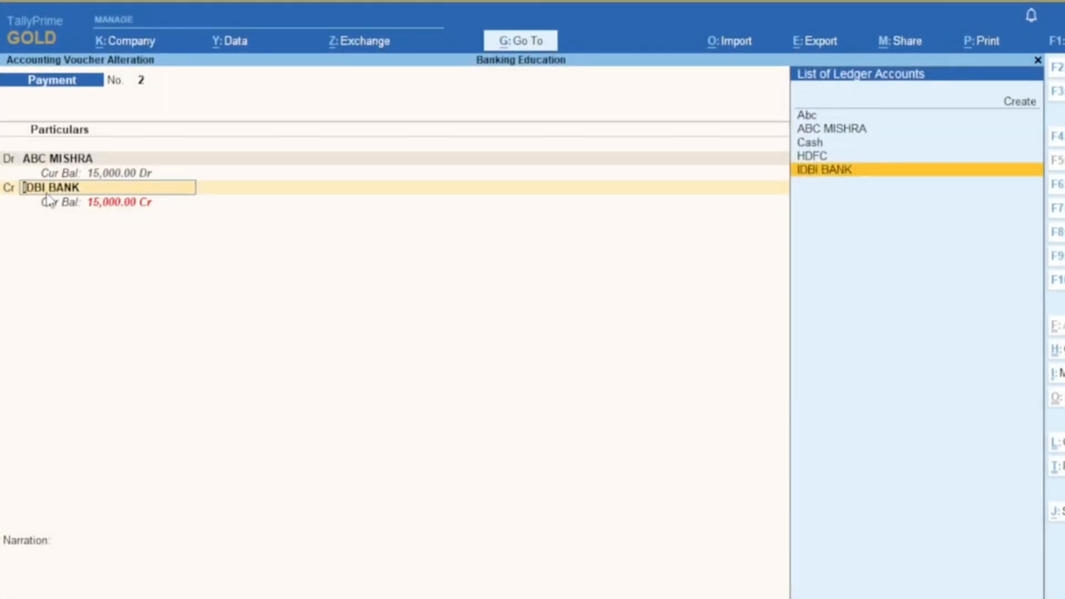
# Open the IDBI BANK ledger for alteration from the voucher and set Set/Alter Cheque Printing configuration to Yes
pyautogui.hotkey('ctrl', 'Return')
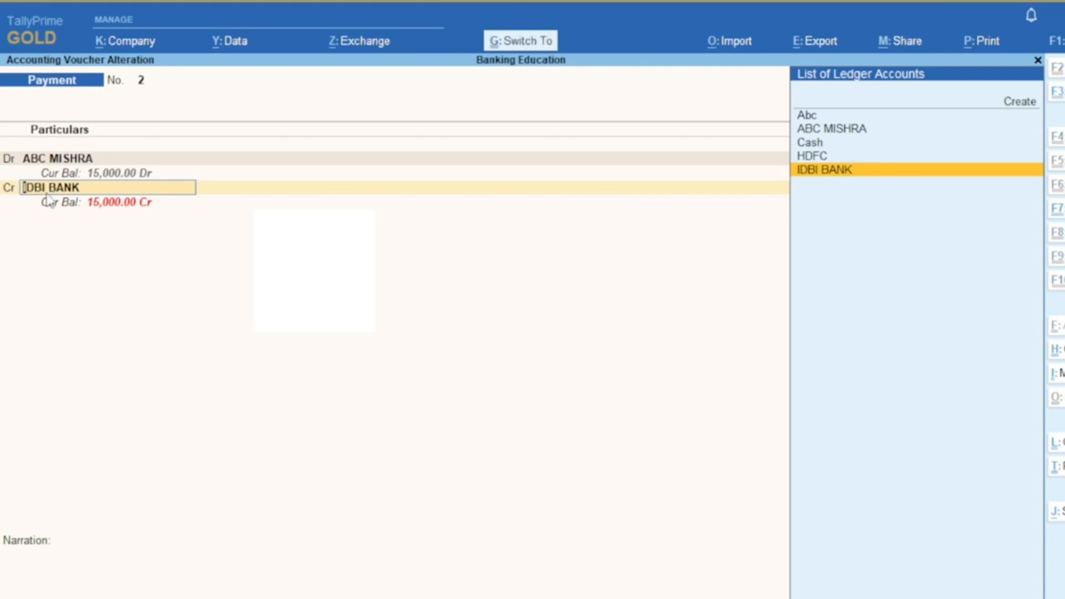
pyautogui.press('Return')
pyautogui.press('Return')
pyautogui.press('Return')
pyautogui.press('Return')
pyautogui.press('Return')
pyautogui.press('Return')
pyautogui.press('Return')
pyautogui.press('Return')
pyautogui.press('Return')
pyautogui.press('Return')
pyautogui.press('Return')
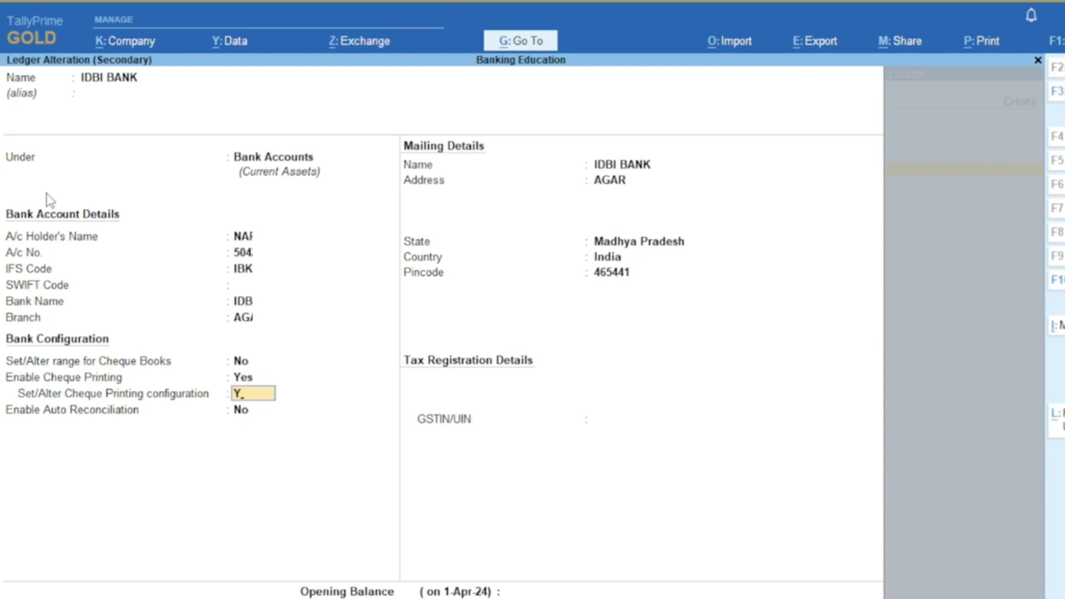
pyautogui.write('Y')
pyautogui.press('Return')
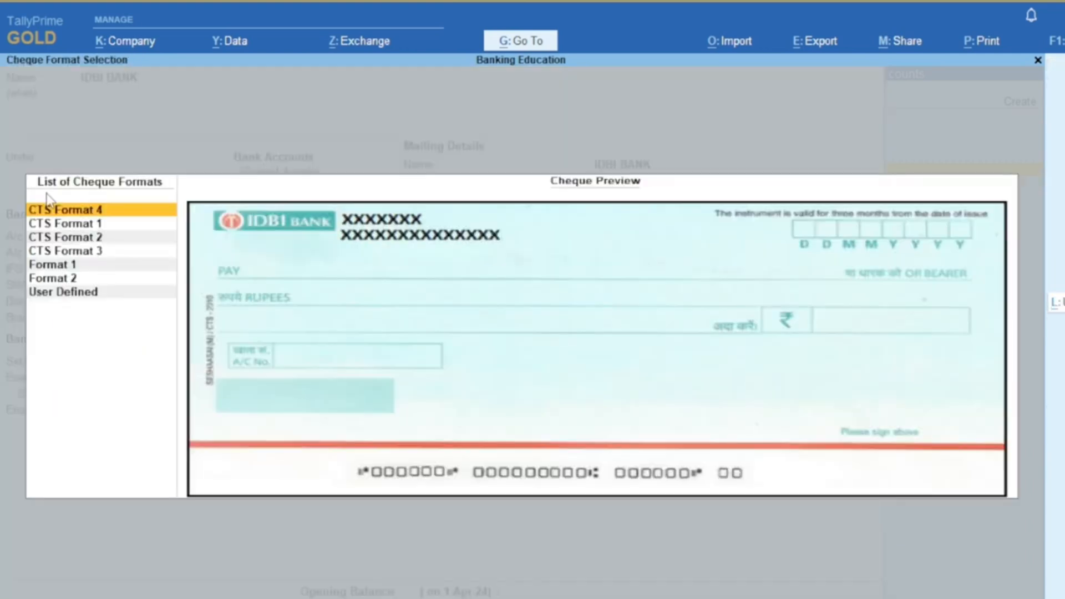
# Open the cheque format's settings, set Print Company Name on Cheque to No, and leave the signatory salutations blank
pyautogui.click(78, 266)
pyautogui.click(76, 265)
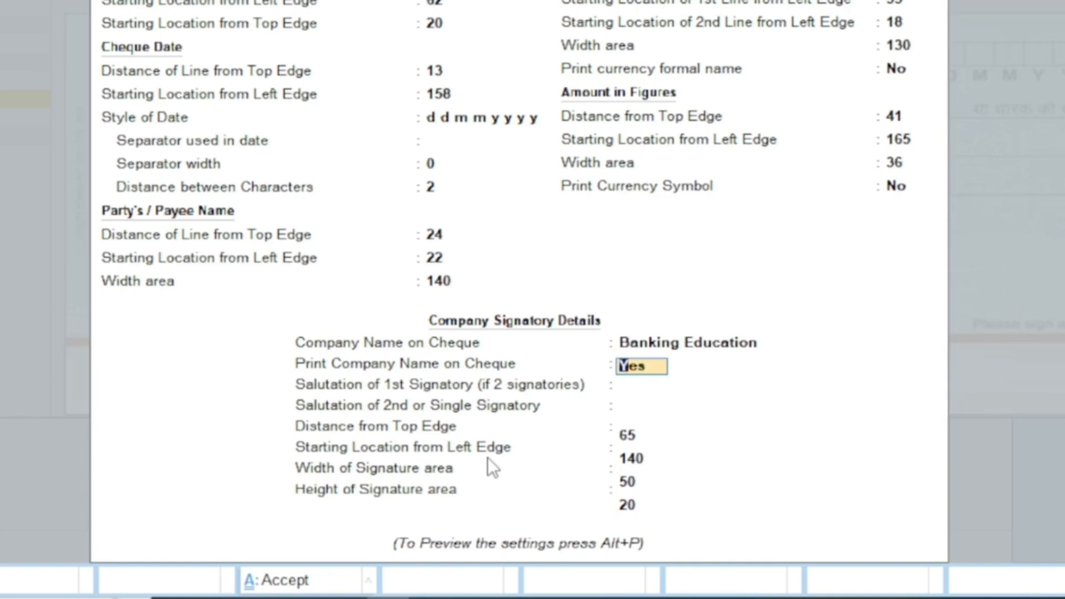
pyautogui.write('N')
pyautogui.press('Return')
pyautogui.press('Return')
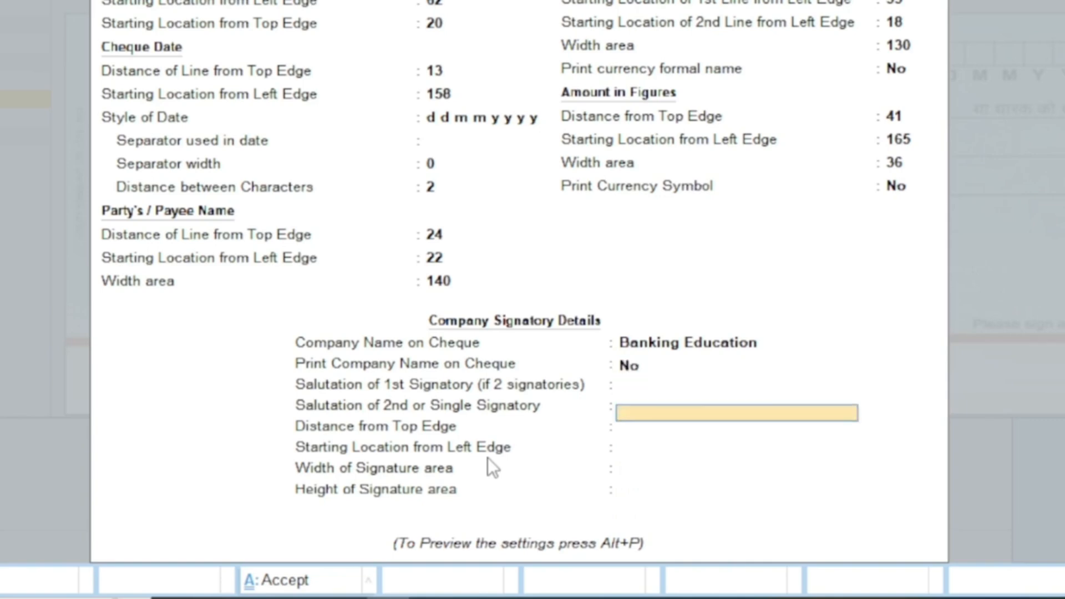
pyautogui.hotkey('alt', 'p')
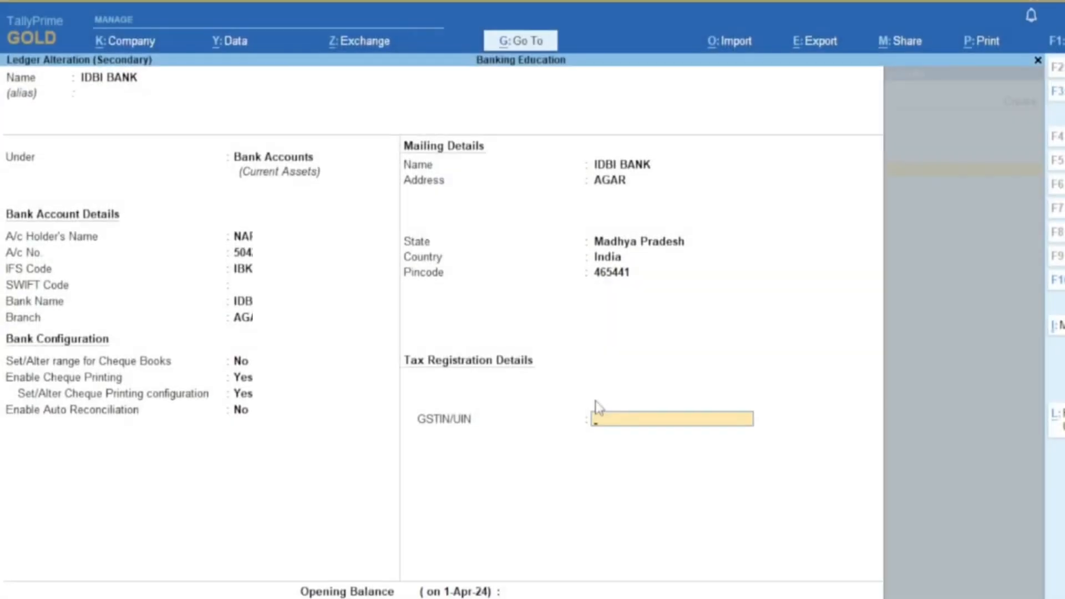
# Save the altered IDBI BANK ledger with GSTIN/UIN blank and continue through the payment voucher's entries
pyautogui.press('Return')
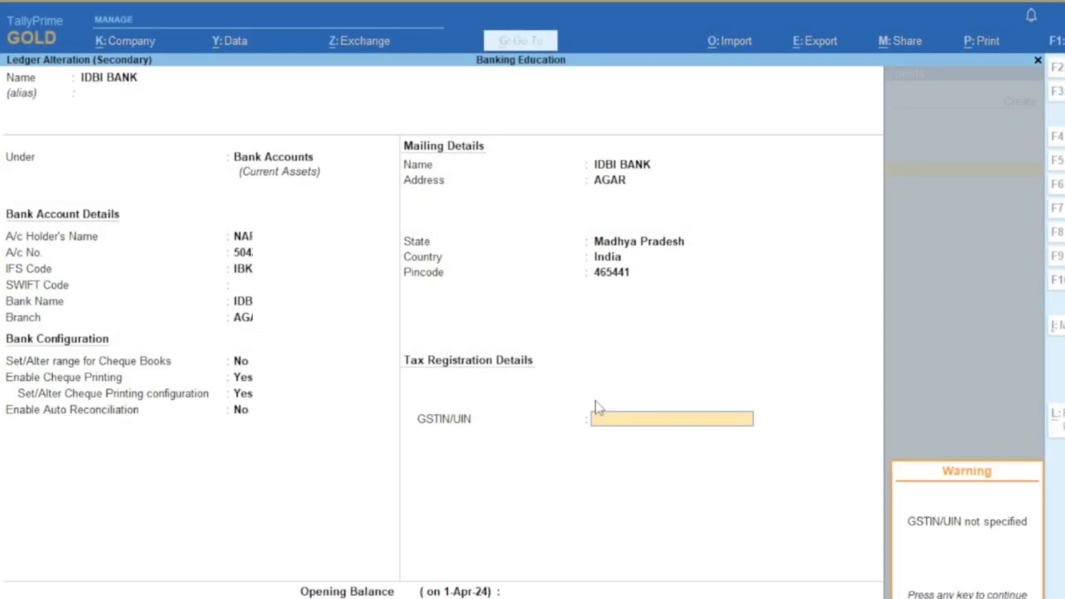
pyautogui.press('Return')
pyautogui.press('Return')
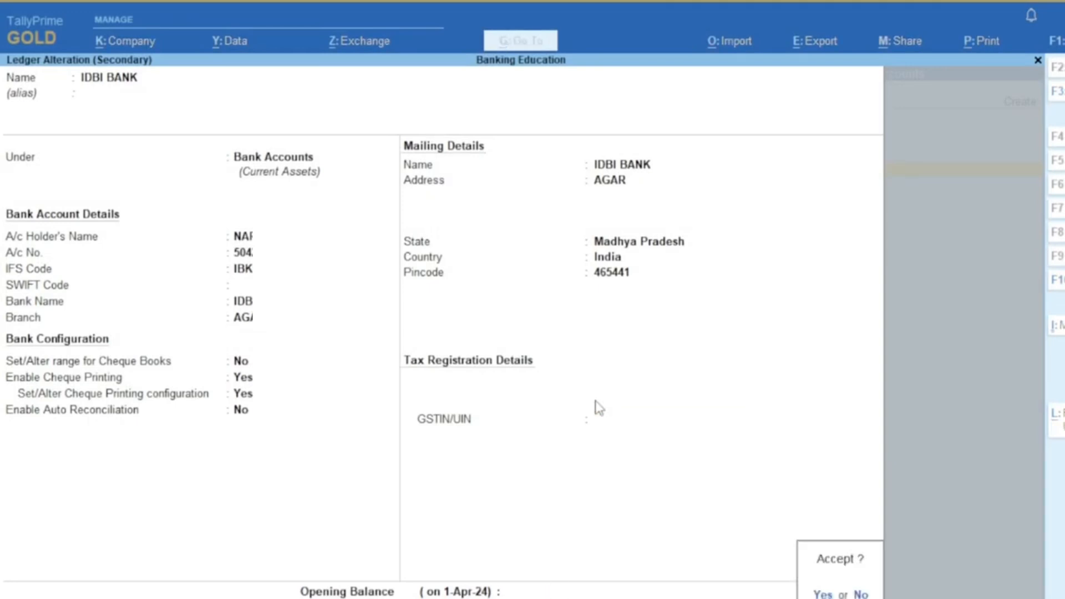
pyautogui.press('Return')
pyautogui.press('Return')
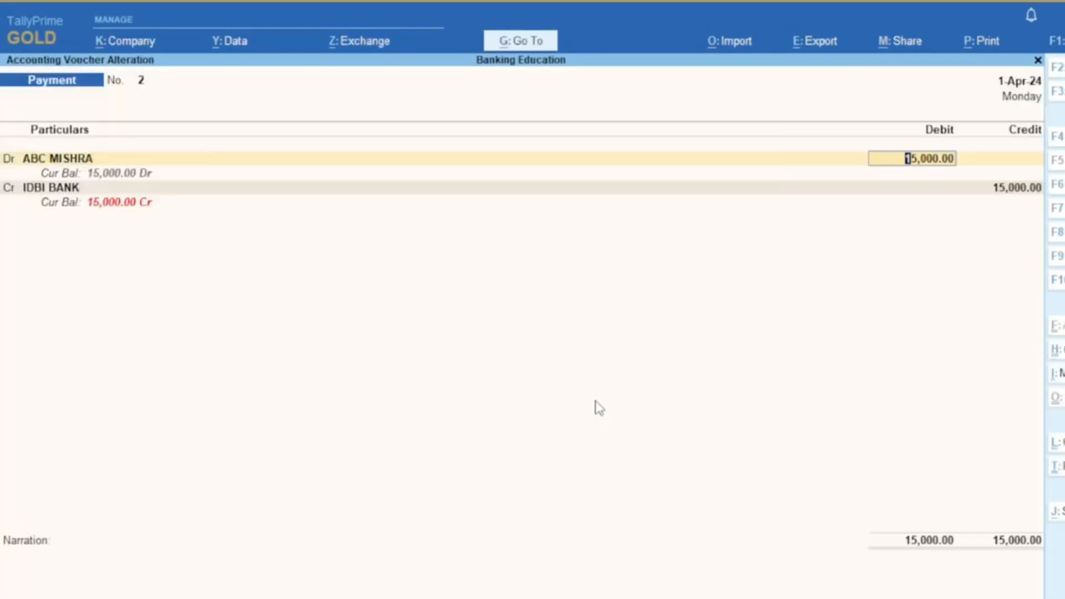
# Accept the 15,000 cheque allocation for IDBI BANK, leave the narration blank, and save the payment voucher
pyautogui.press('Return')
pyautogui.press('Return')
pyautogui.press('Return')
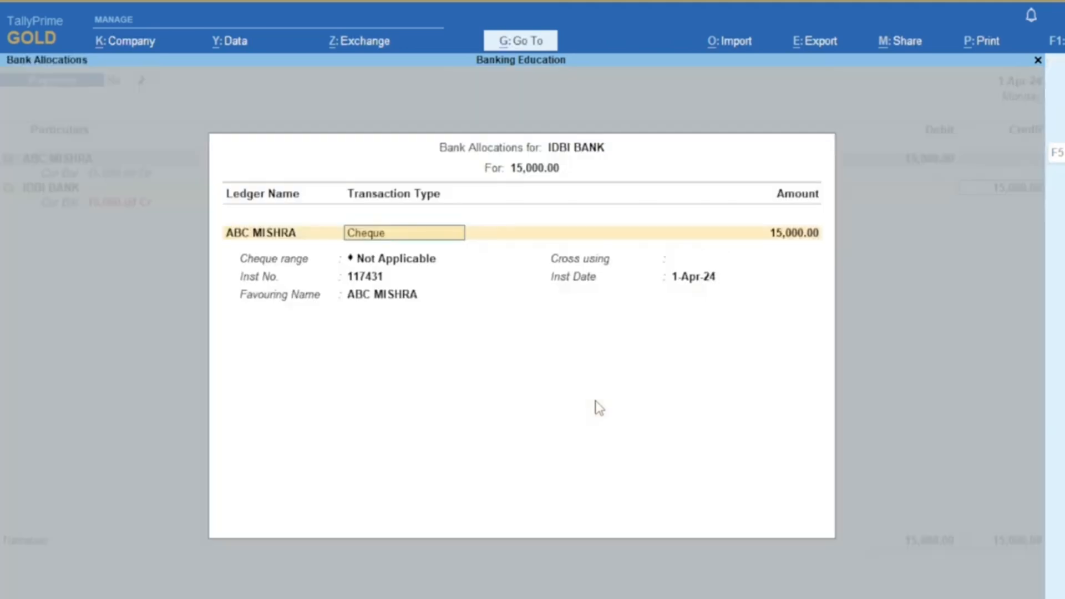
pyautogui.press('Return')
pyautogui.press('Return')
pyautogui.press('Return')
pyautogui.press('Return')
pyautogui.press('Return')
pyautogui.press('Return')
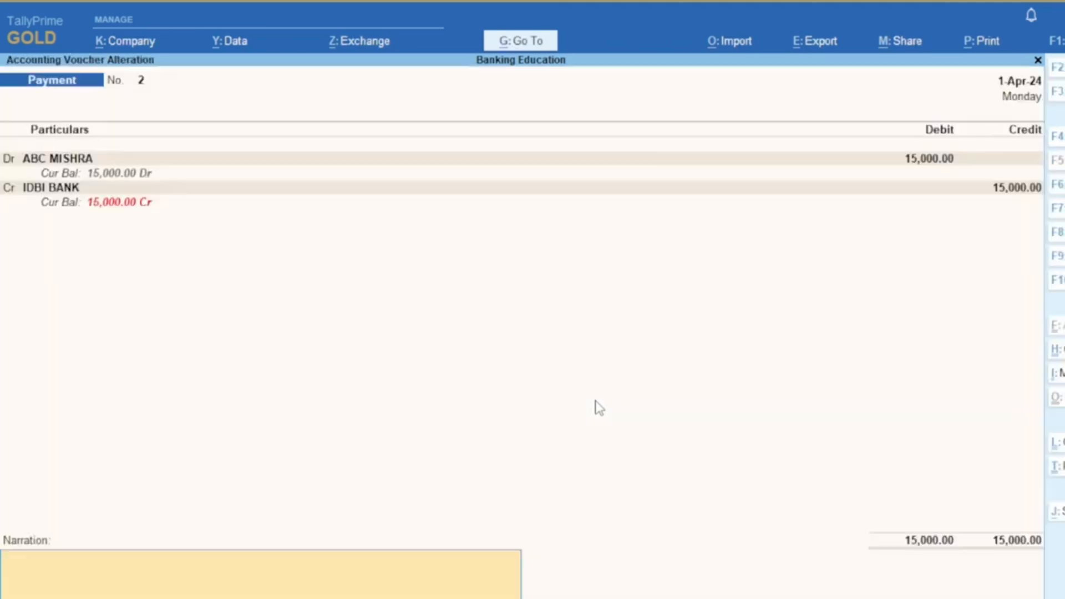
pyautogui.press('Return')
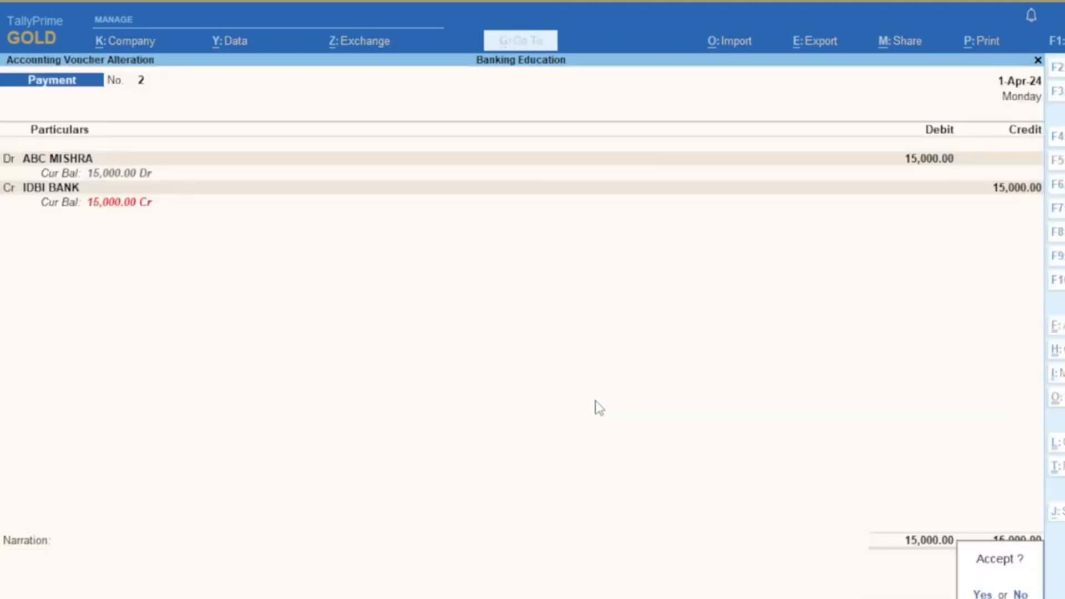
pyautogui.press('Return')
# Preview the cheque, examine its date, payee and amount enlarged without the company name, and close the preview without printing
pyautogui.press('Left')
pyautogui.press('Return')
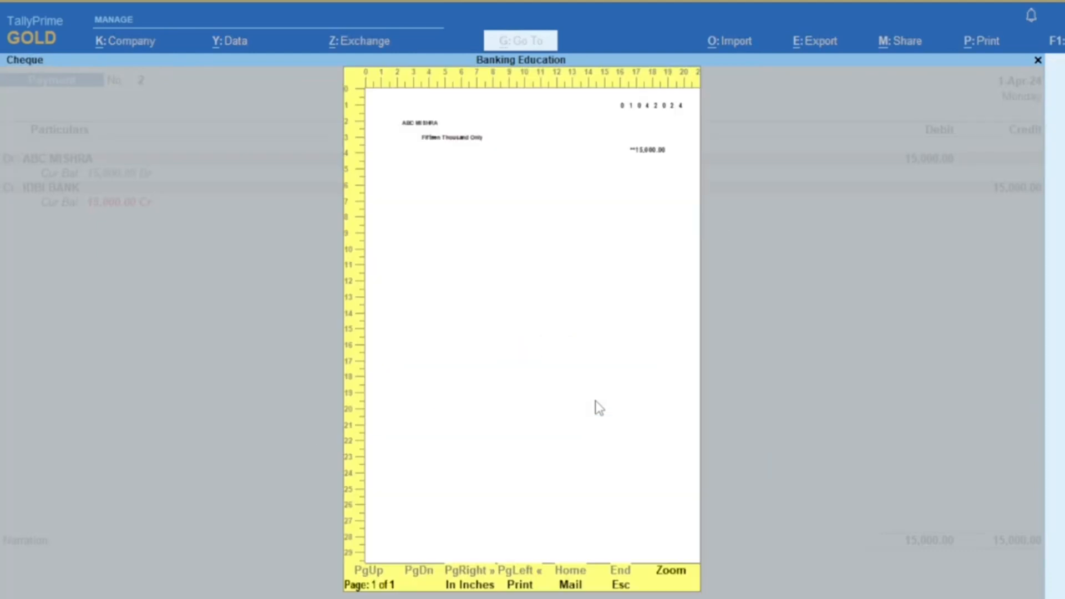
pyautogui.press('Return')
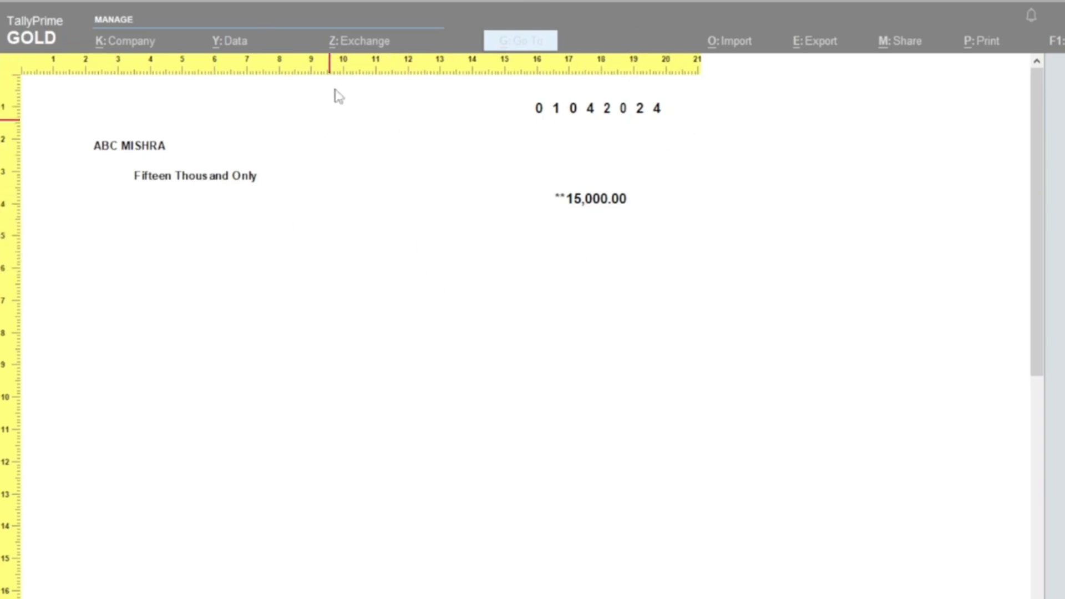
pyautogui.press('Escape')
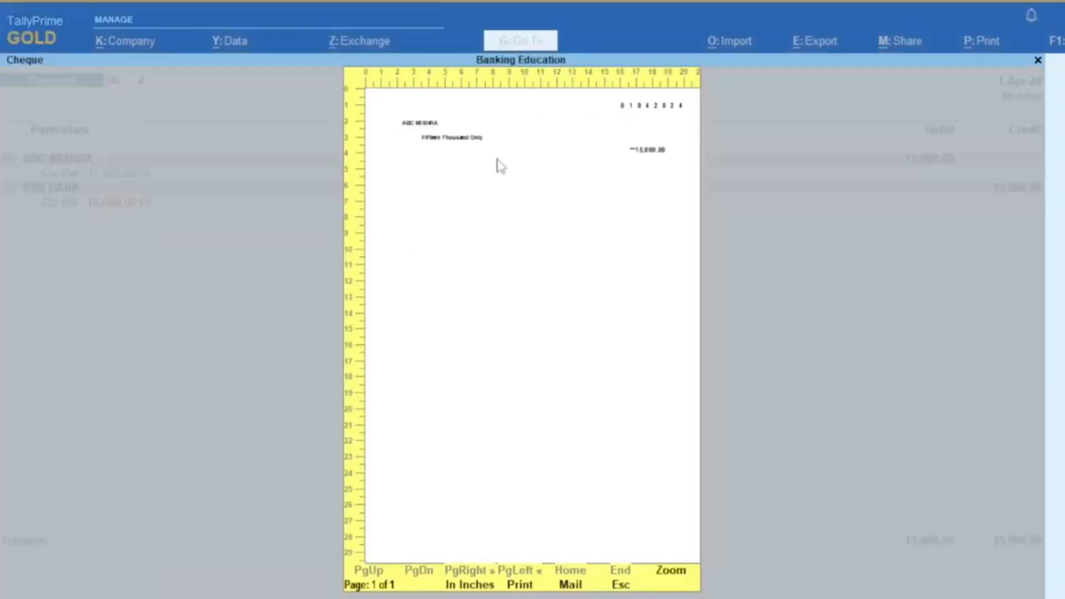
pyautogui.press('Escape')
pyautogui.press('Escape')
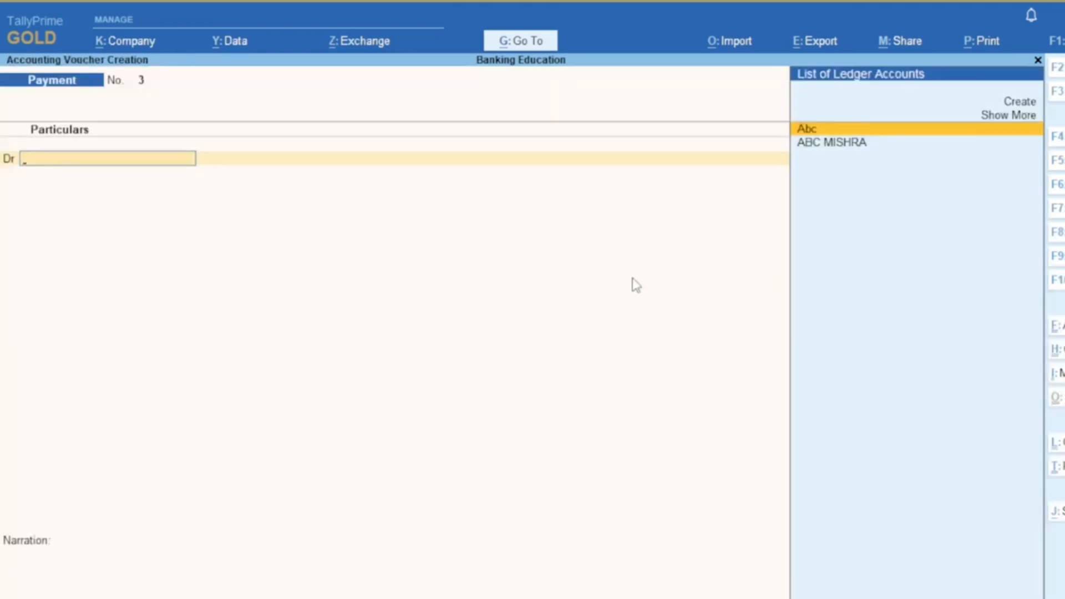
pyautogui.press('pageup')
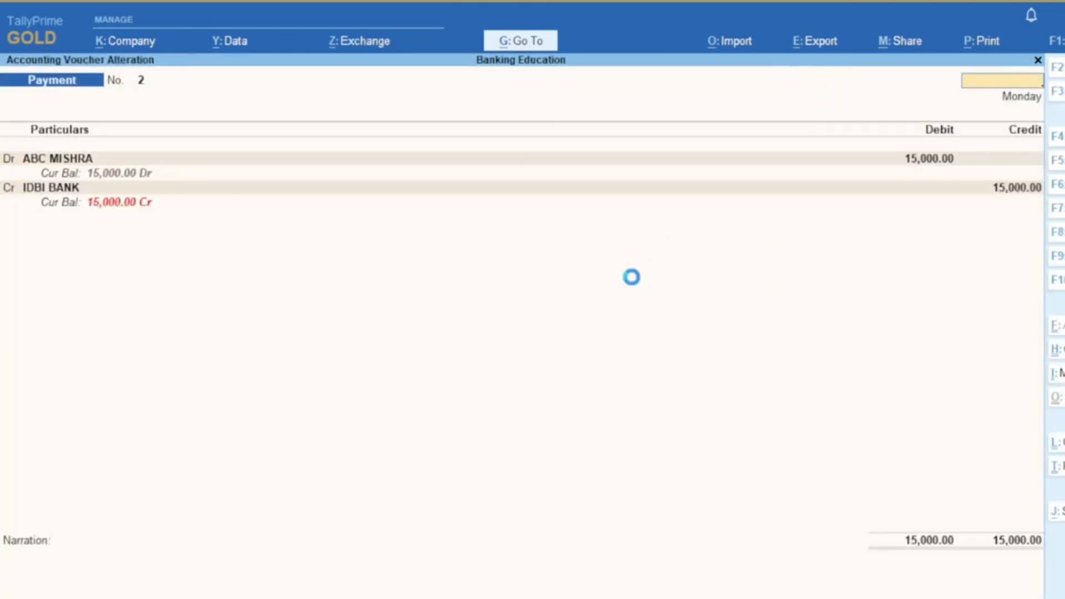
pyautogui.press('Escape')
pyautogui.press('y')
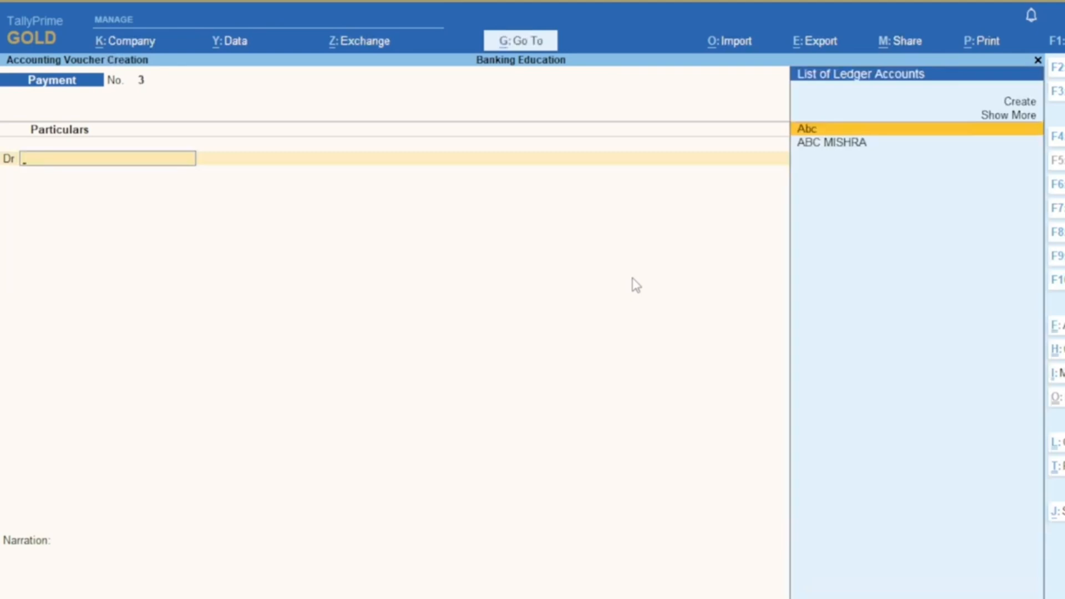
# Leave voucher entry, open the Cheque Printing report for IDBI BANK, and view all cheques before going back to only the pending ones
pyautogui.press('Escape')
pyautogui.press('y')
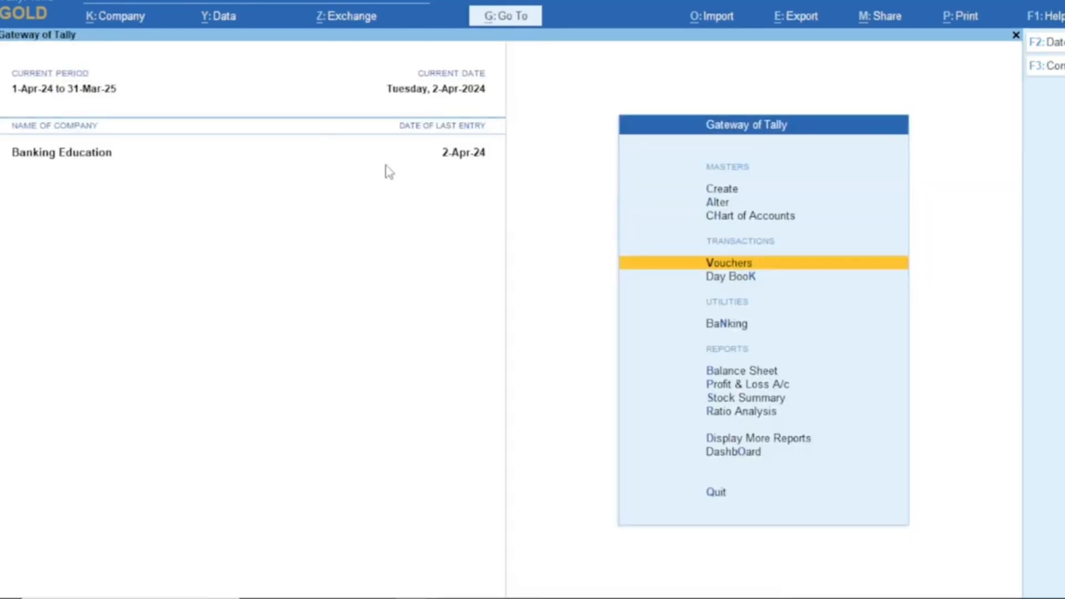
pyautogui.click(746, 327)
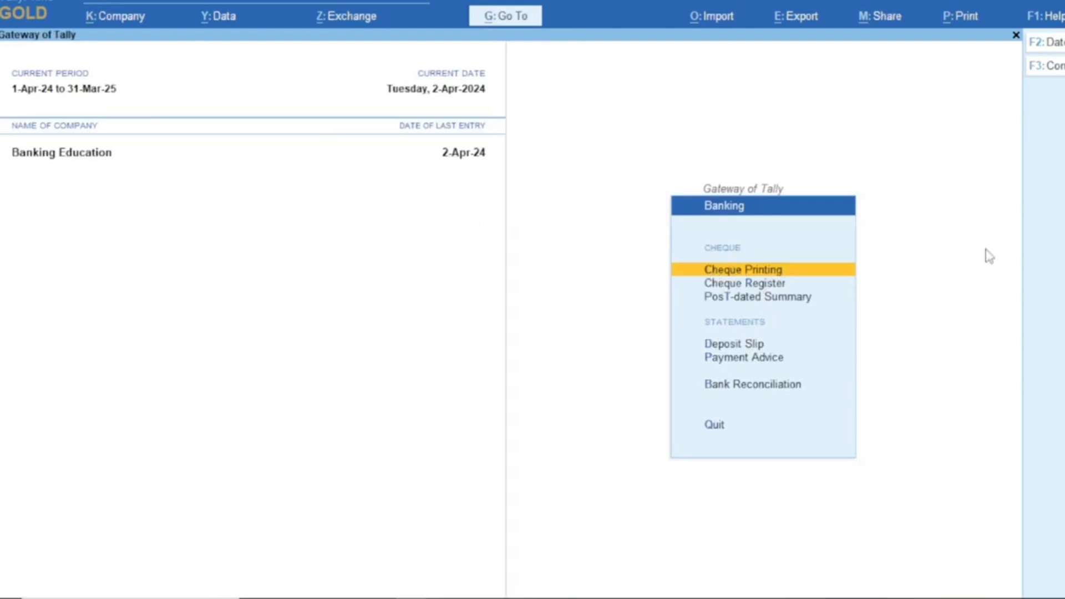
pyautogui.press('Return')
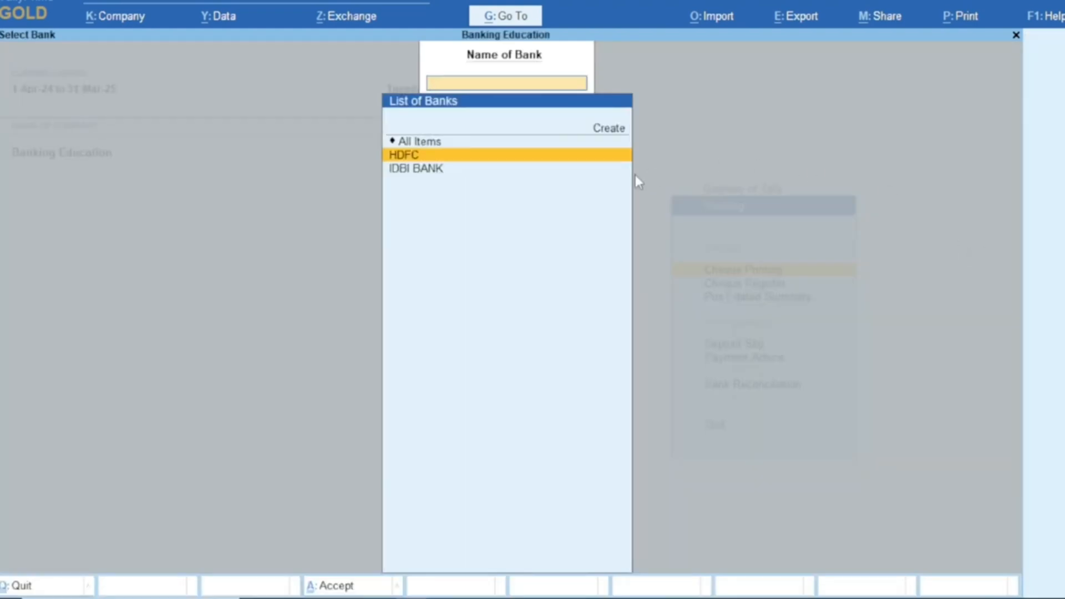
pyautogui.click(421, 174)
pyautogui.click(421, 174)
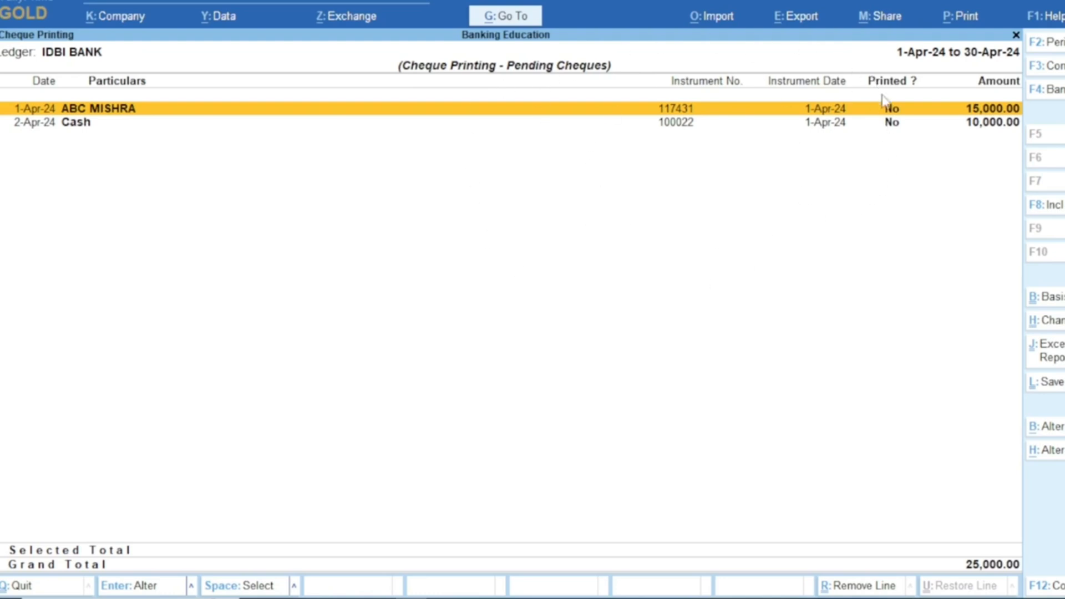
pyautogui.click(1052, 206)
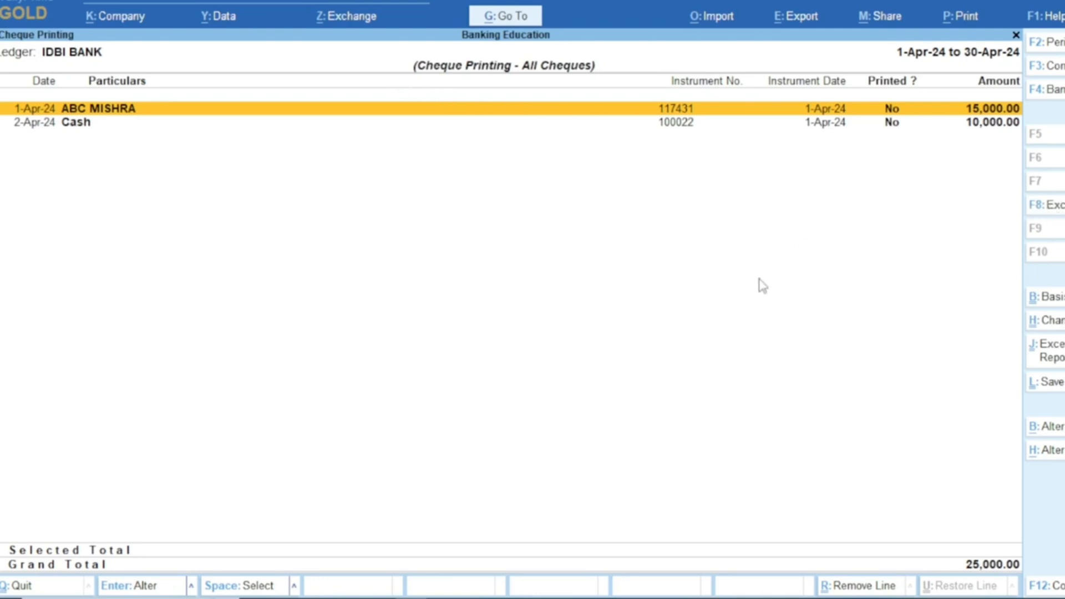
pyautogui.press('F8')
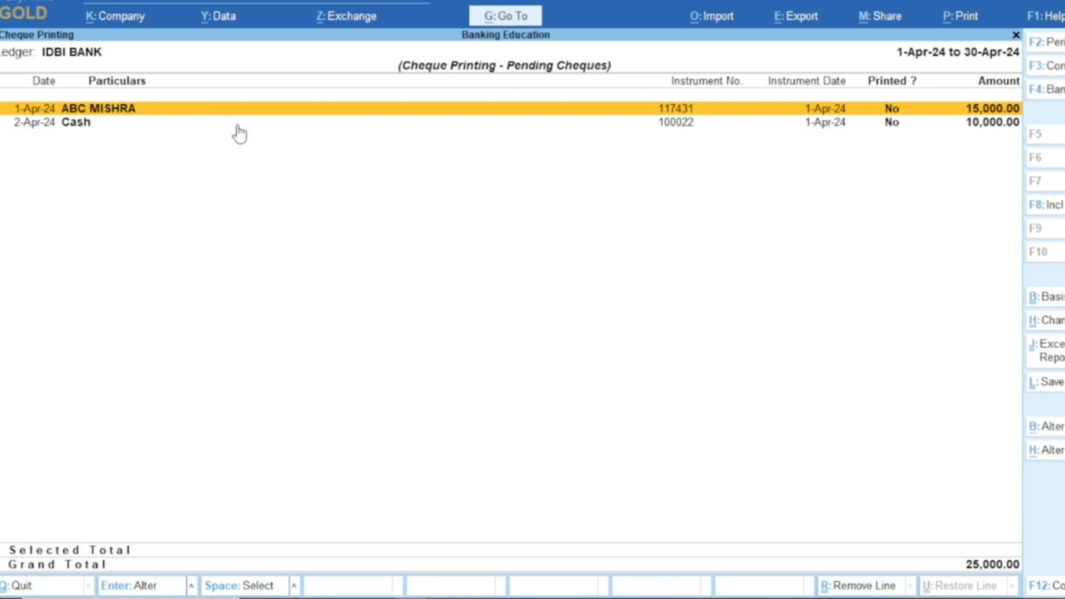
# Open the 15,000 payment voucher from the pending cheques, go through its entries, and accept it for cheque printing
pyautogui.press('Return')
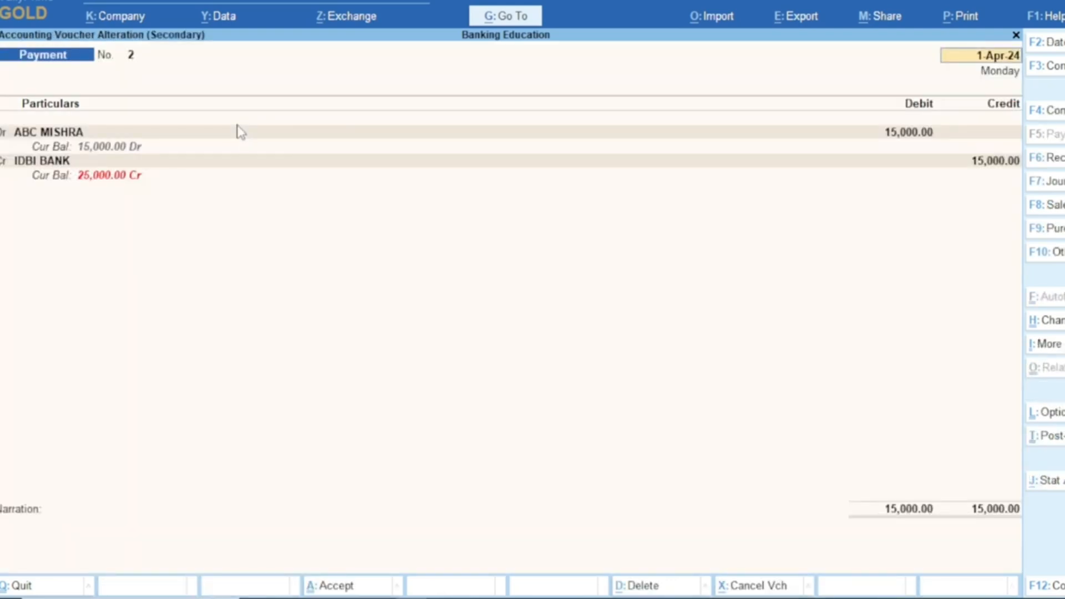
pyautogui.press('Return')
pyautogui.press('Return')
pyautogui.press('Return')
pyautogui.press('Return')
pyautogui.press('Return')
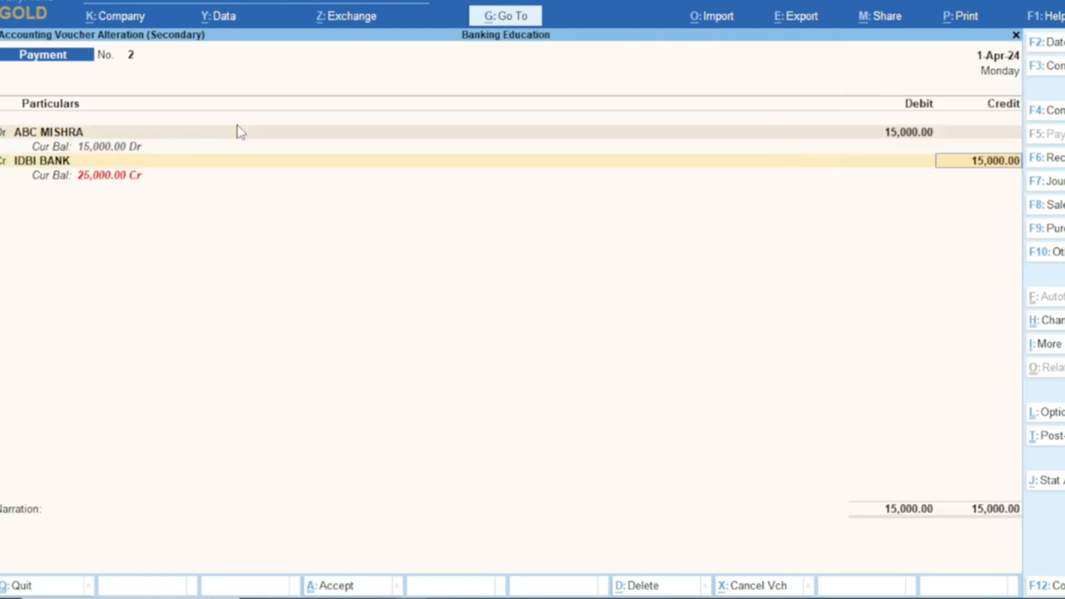
pyautogui.press('Return')
pyautogui.press('Return')
pyautogui.press('Return')
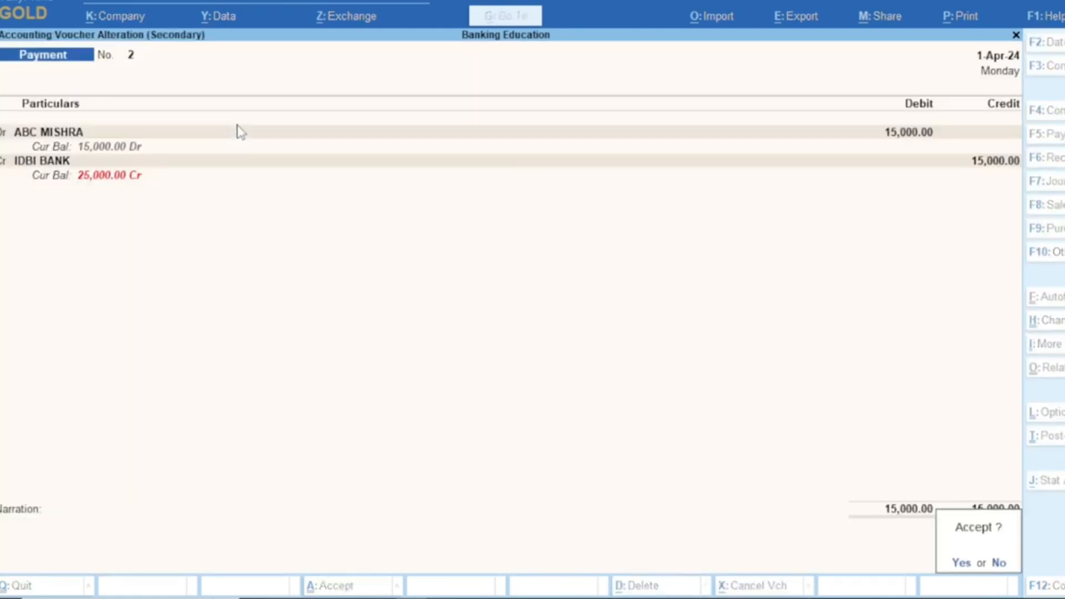
pyautogui.press('Return')
# Print the cheque from its preview to a PDF document named PRINTING 1 in the Downloads folder
pyautogui.press('Left')
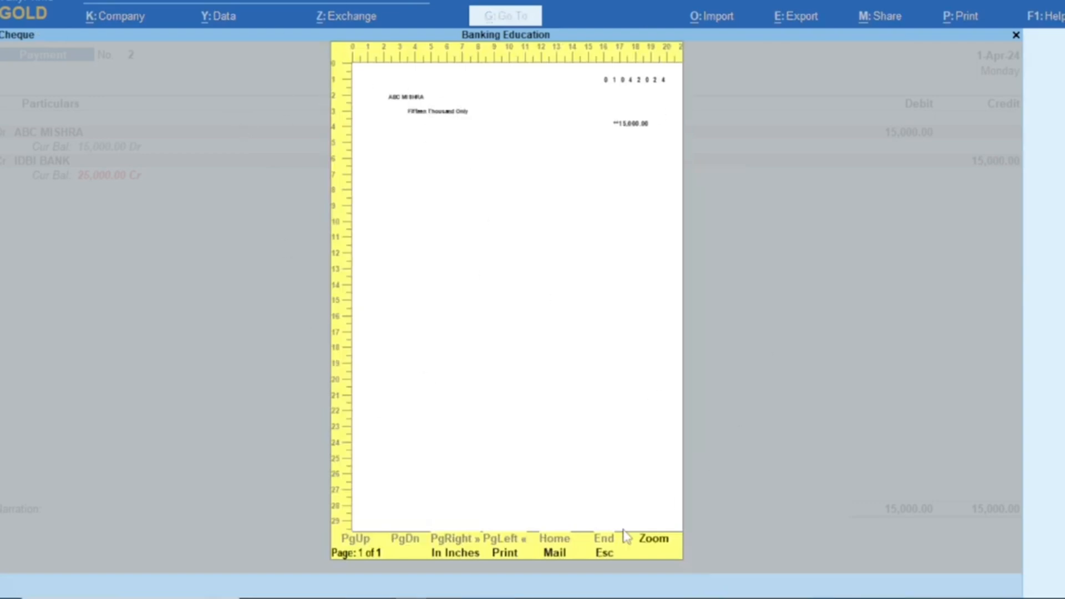
pyautogui.click(503, 553)
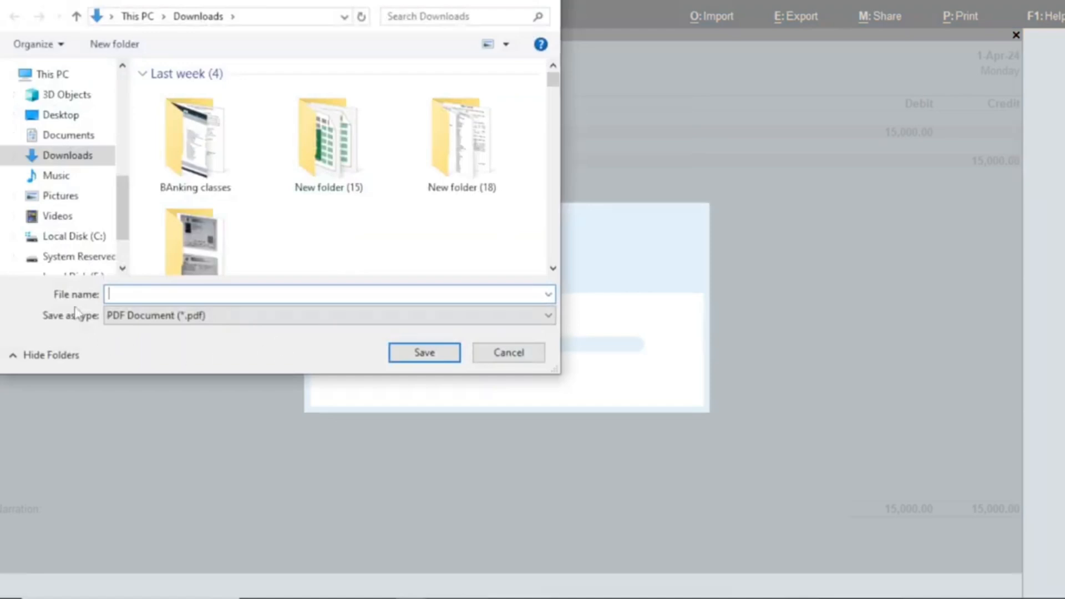
pyautogui.click(222, 294)
pyautogui.write('P')
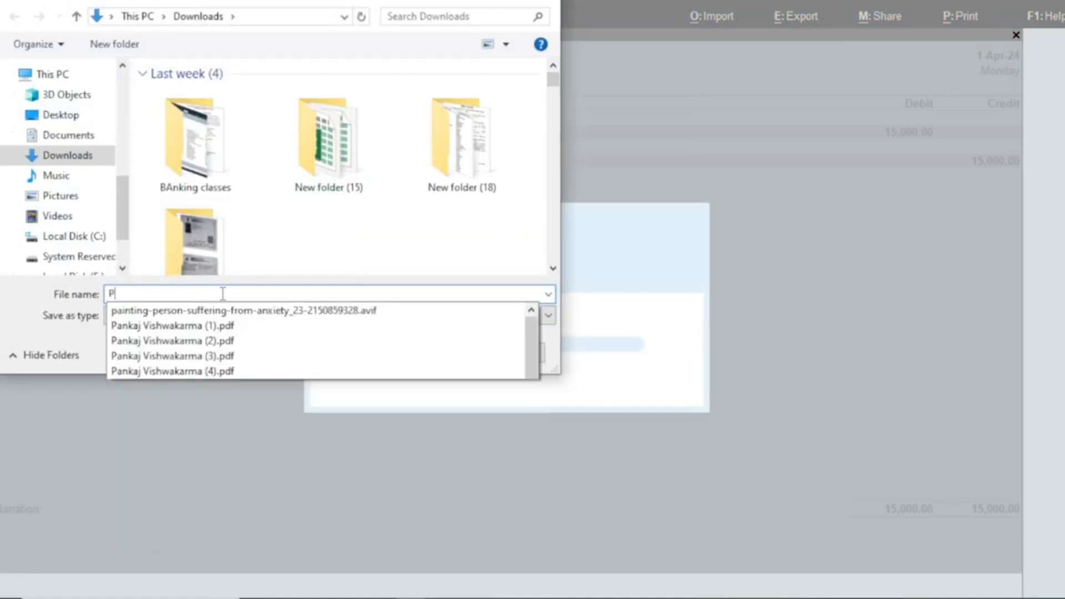
pyautogui.write('RINTING 11')
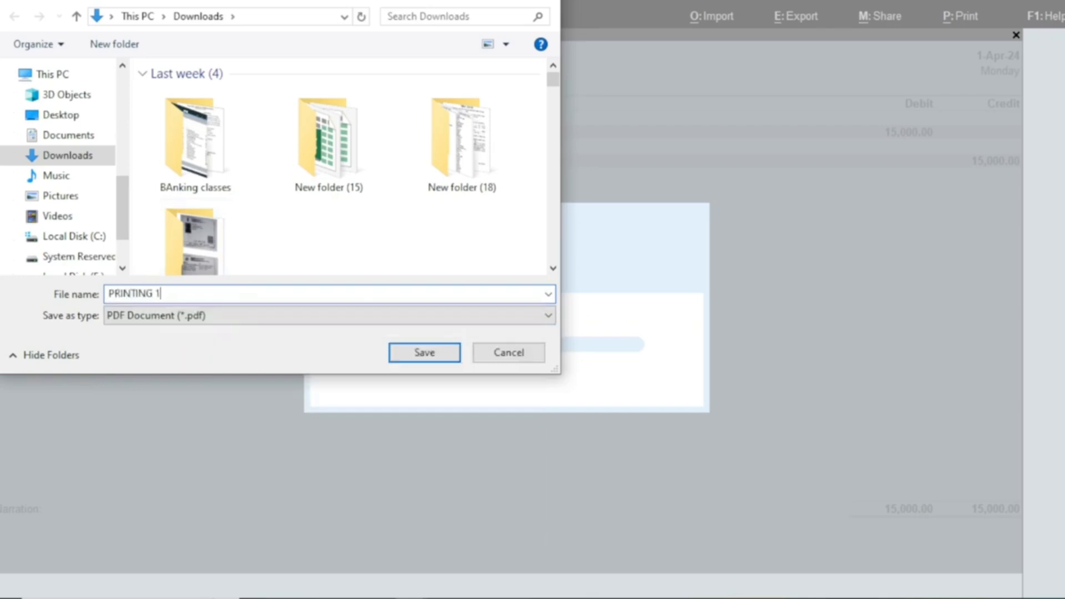
pyautogui.click(420, 356)
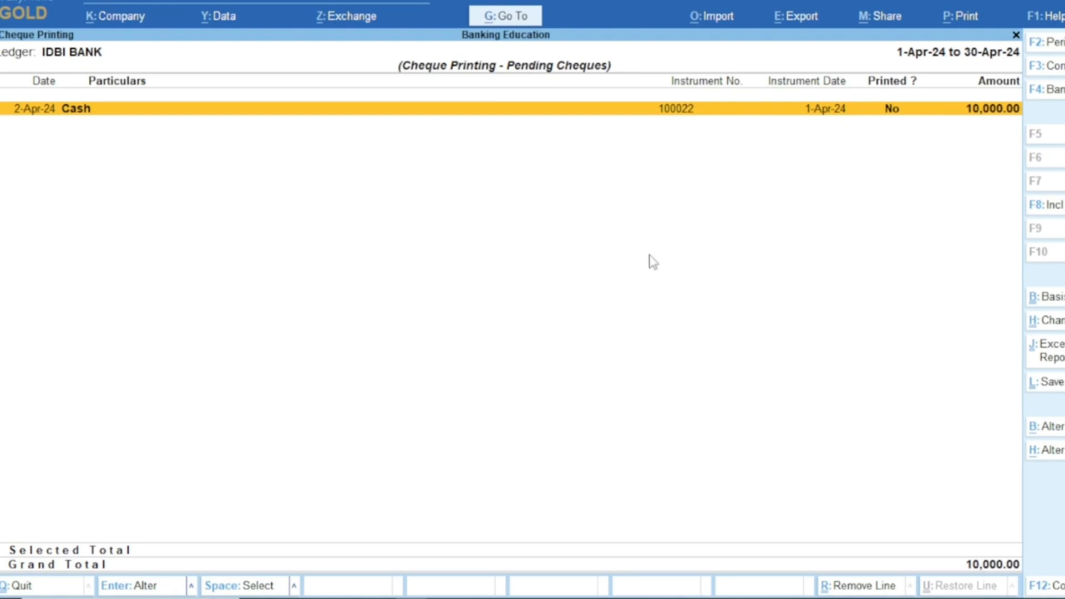
# Include printed cheques in the IDBI BANK report to check each cheque's printed status, and return to the Banking options
pyautogui.press('F8')
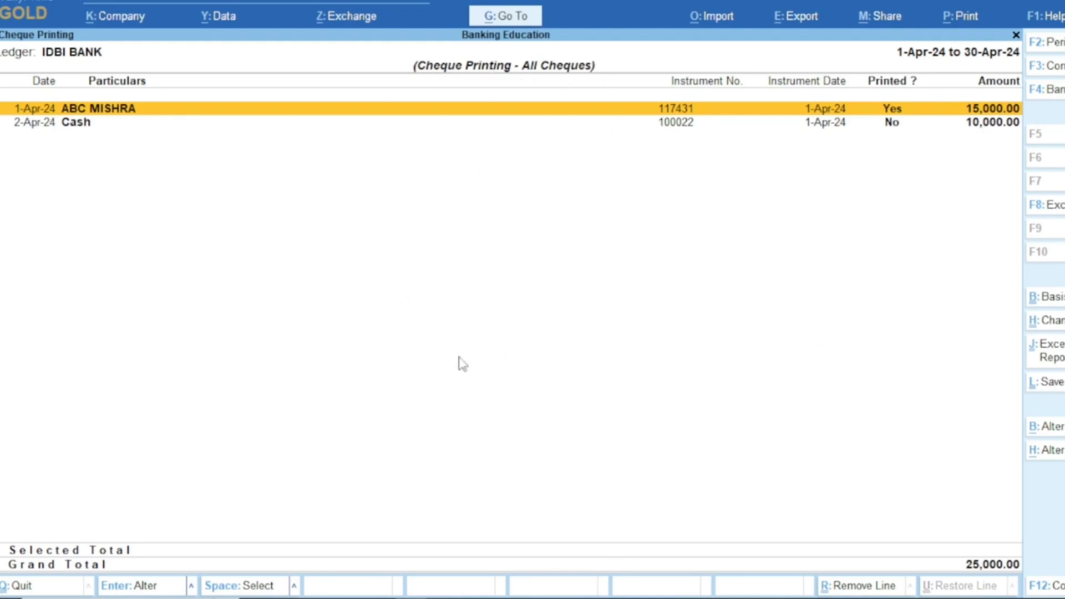
pyautogui.press('Escape')
pyautogui.press('Escape')
pyautogui.press('Escape')
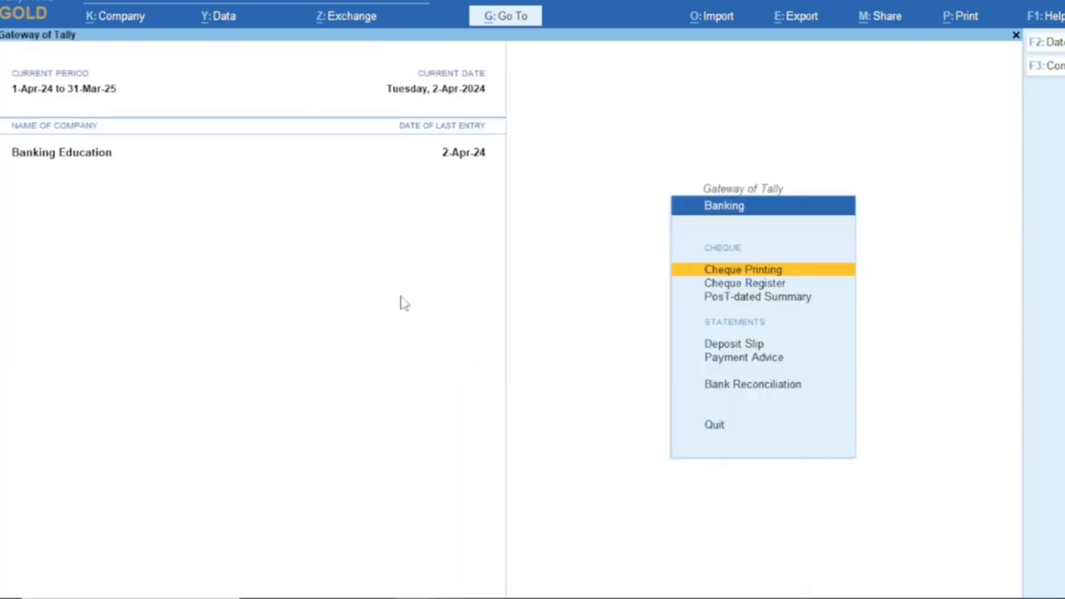